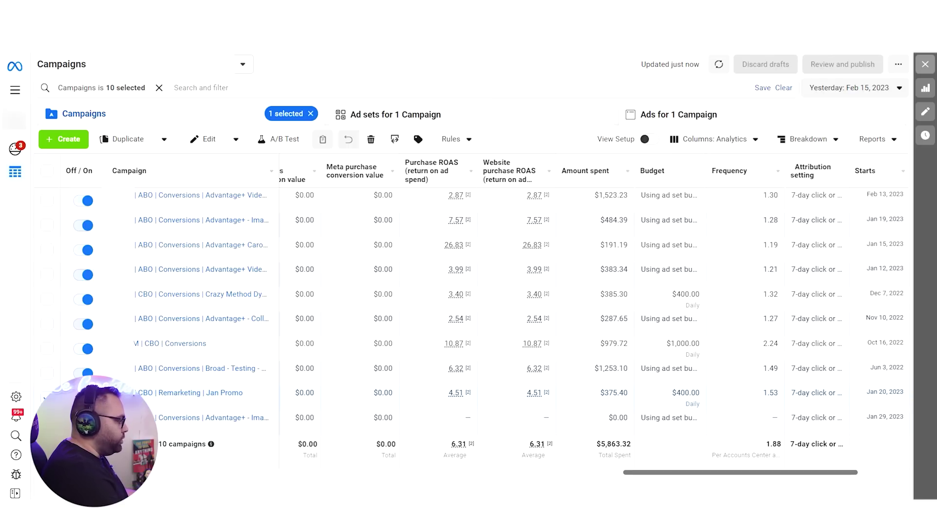
Open the Campaigns table's date range choices to report yesterday, Feb 15, 2023.
{"action": "left_click", "coordinate": [855, 88]}
Report the campaigns for the last 7 days, then switch back to yesterday only.
{"action": "left_click", "coordinate": [864, 177]}
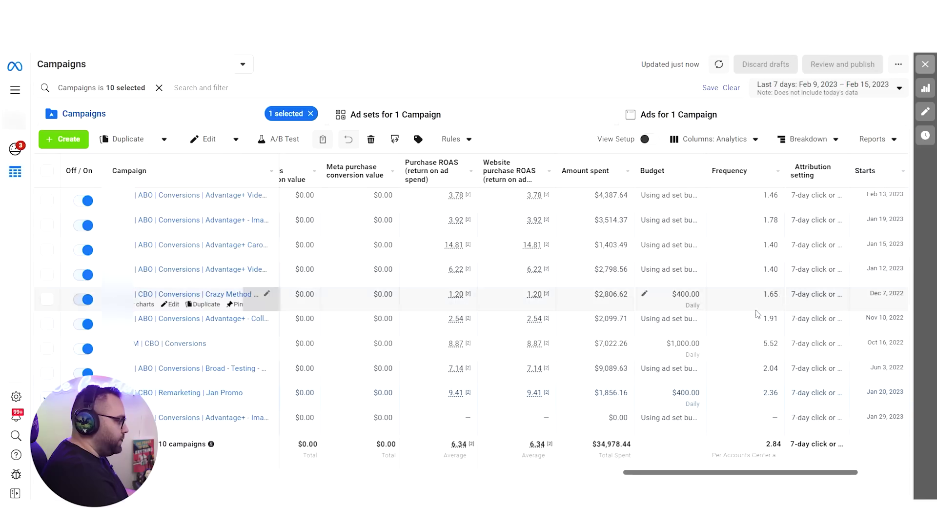
{"action": "left_click", "coordinate": [830, 88]}
{"action": "left_click", "coordinate": [861, 166]}
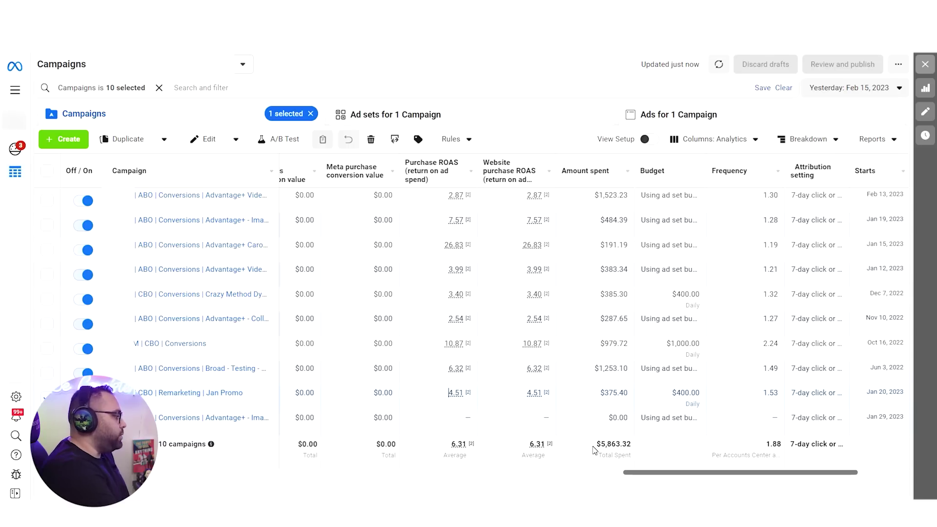
{"action": "mouse_move", "coordinate": [449, 393]}
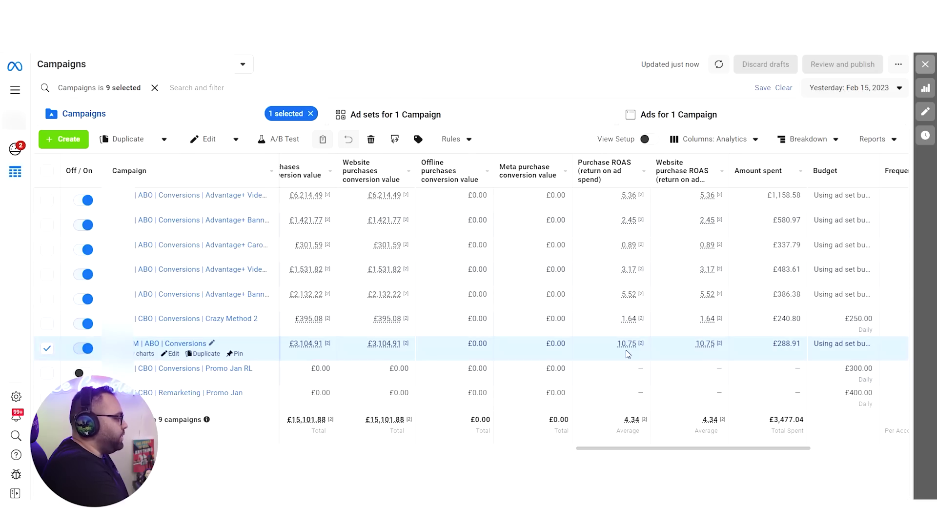
Switch the report to the last 7 days and look over the chosen campaign's ad sets.
{"action": "left_click", "coordinate": [849, 89]}
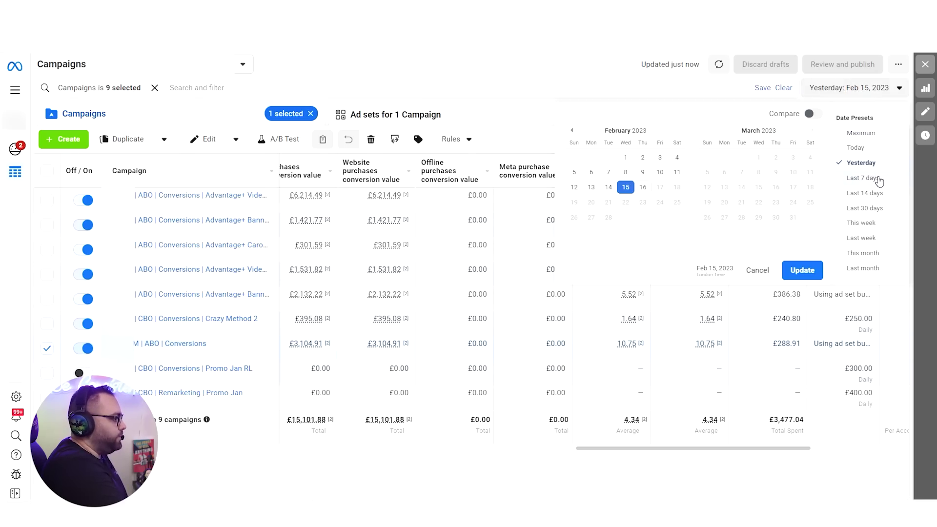
{"action": "left_click", "coordinate": [863, 178]}
{"action": "left_click_drag", "start_coordinate": [764, 448], "coordinate": [802, 455]}
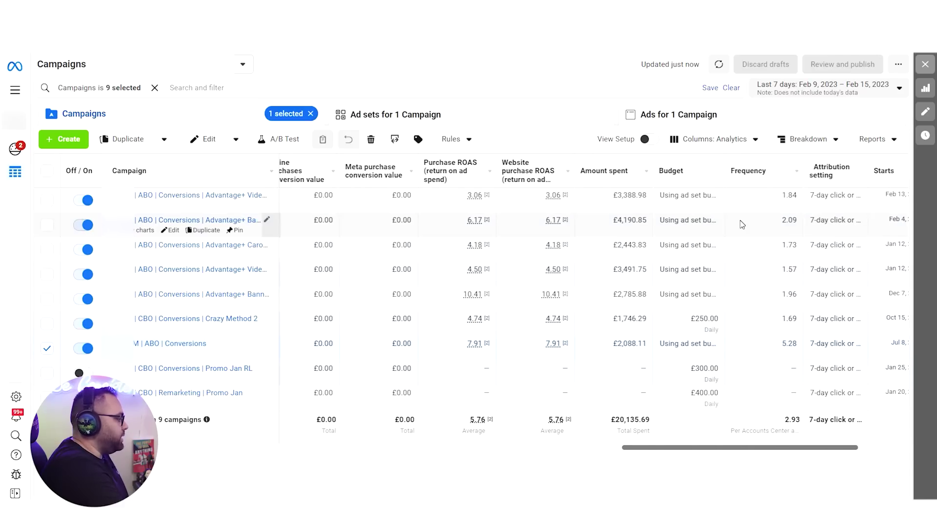
{"action": "left_click", "coordinate": [445, 119]}
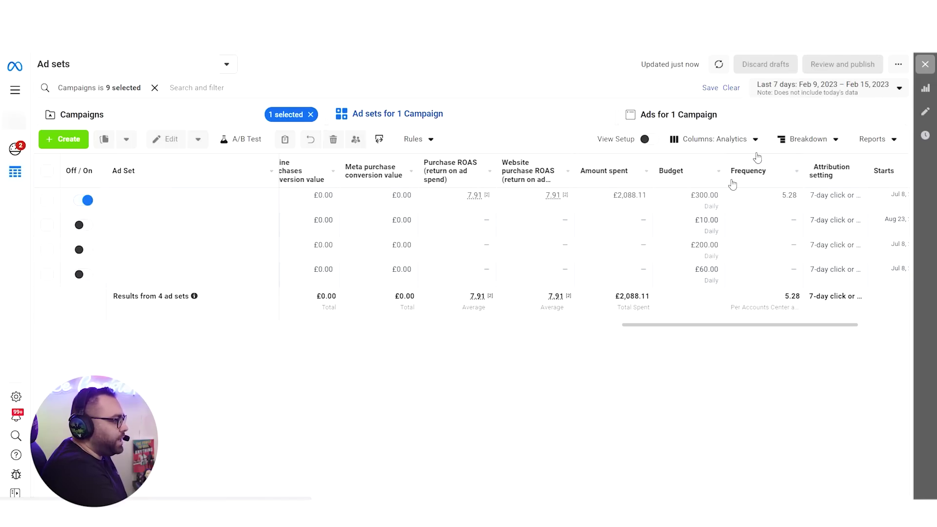
{"action": "left_click", "coordinate": [254, 113]}
Compare yesterday's 10.75 purchase ROAS with the last 7 days' 7.91, and tick Catalog Retargeting.
{"action": "left_click", "coordinate": [804, 95]}
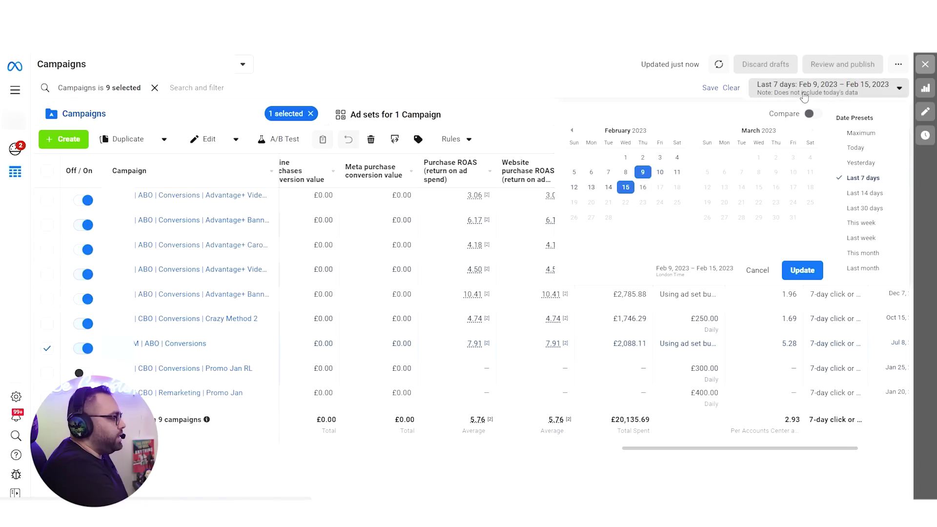
{"action": "left_click", "coordinate": [871, 166]}
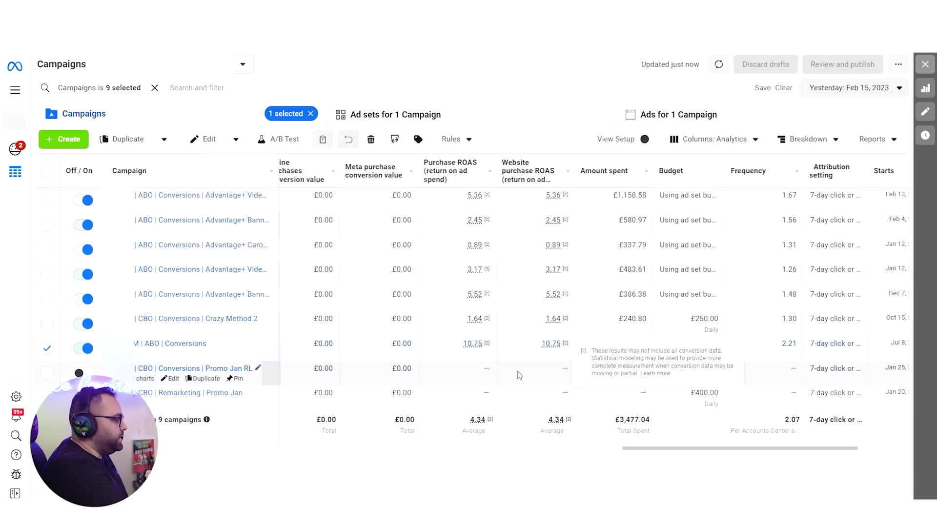
{"action": "left_click_drag", "start_coordinate": [462, 348], "coordinate": [483, 347]}
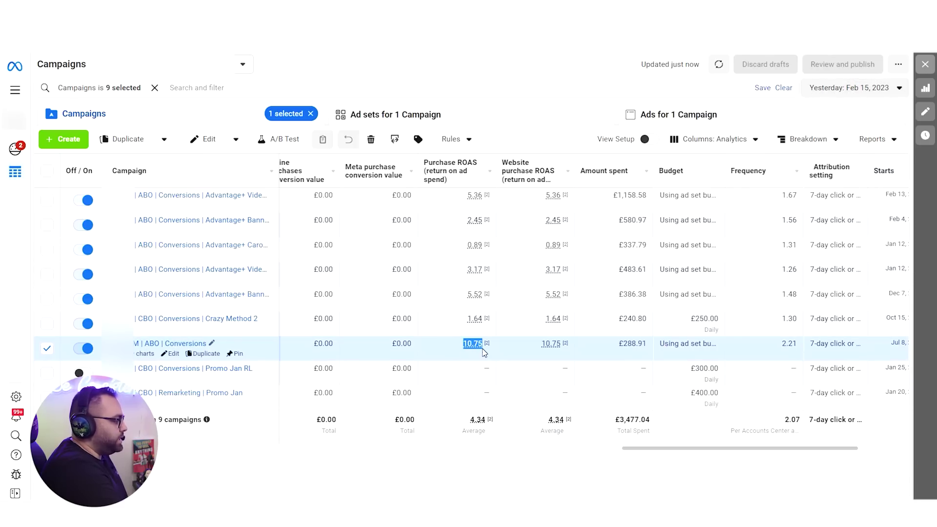
{"action": "left_click", "coordinate": [847, 90]}
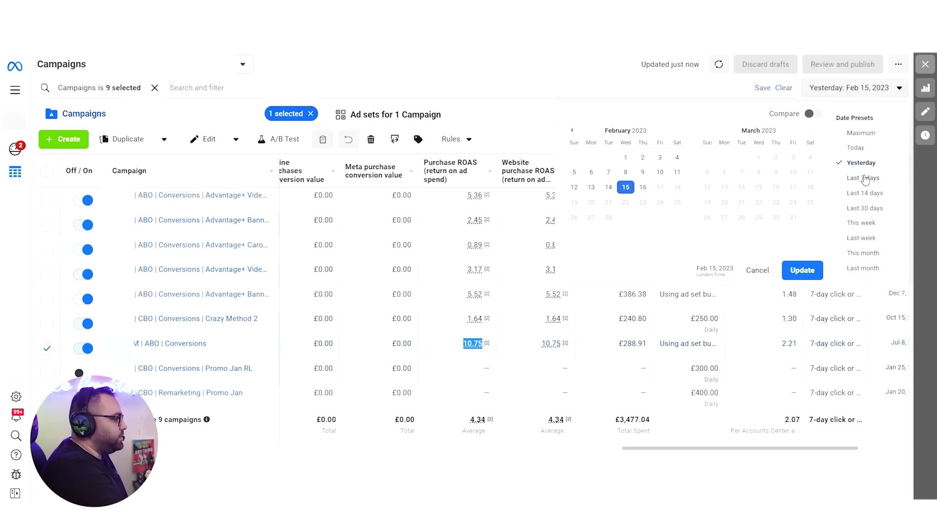
{"action": "left_click", "coordinate": [872, 194]}
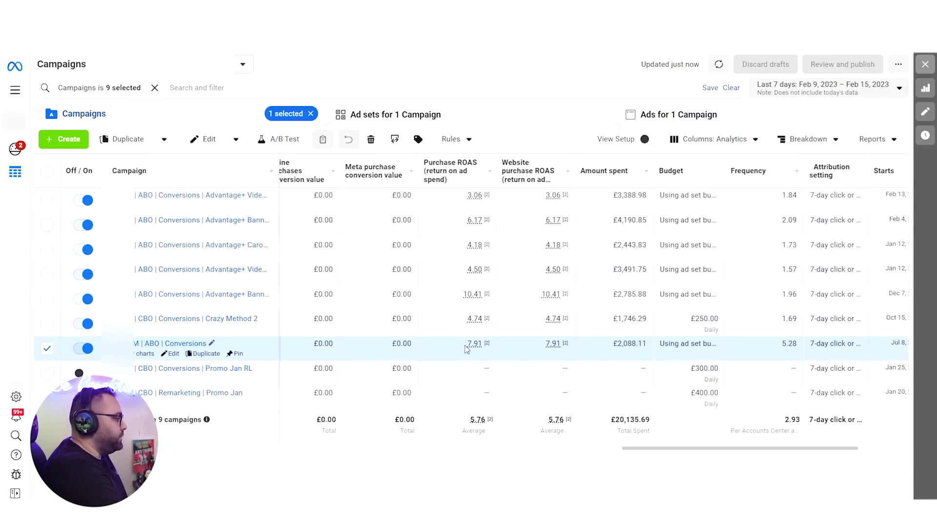
{"action": "left_click_drag", "start_coordinate": [467, 348], "coordinate": [484, 346]}
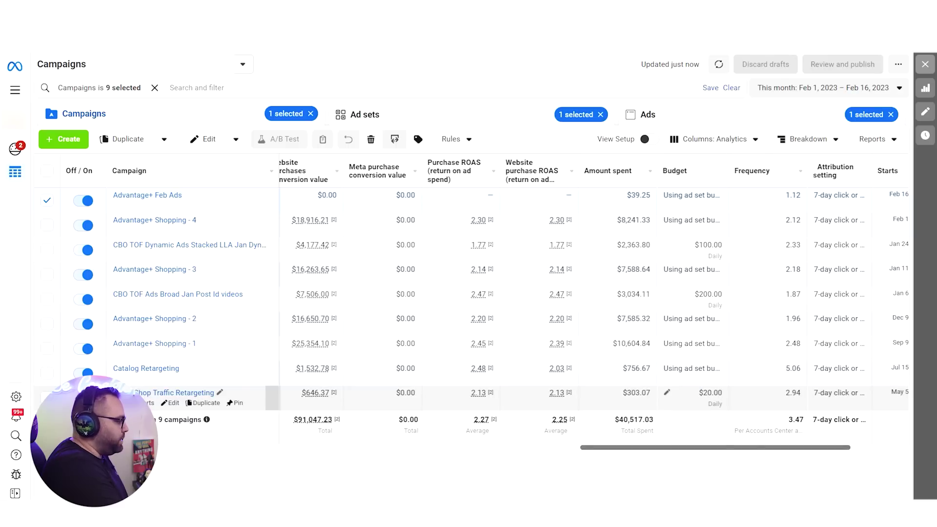
{"action": "left_click", "coordinate": [447, 379]}
Review Catalog Retargeting's ad sets, then switch the report to yesterday only.
{"action": "left_click", "coordinate": [399, 117]}
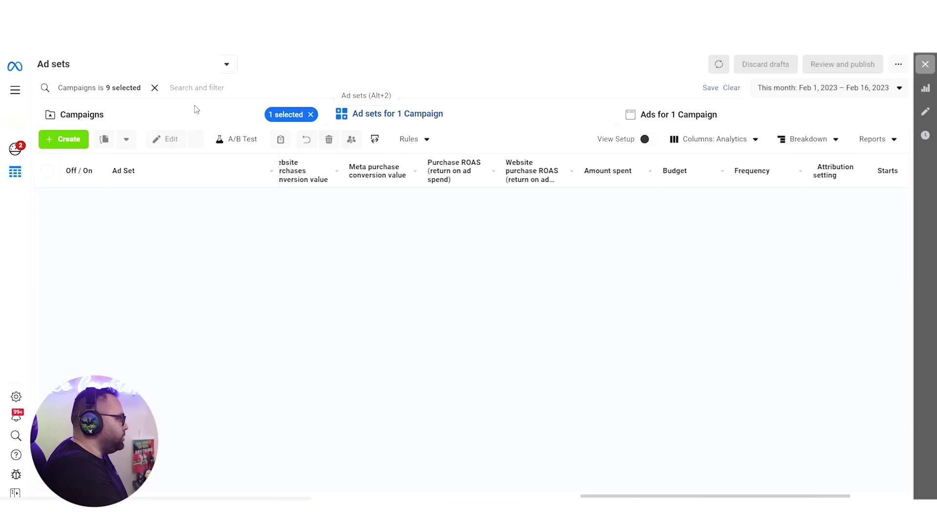
{"action": "left_click", "coordinate": [201, 115]}
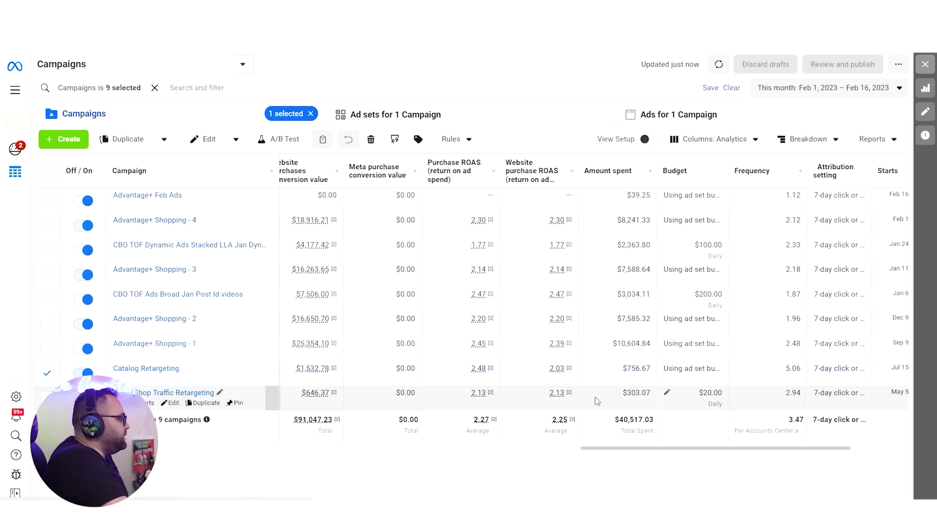
{"action": "left_click", "coordinate": [830, 93]}
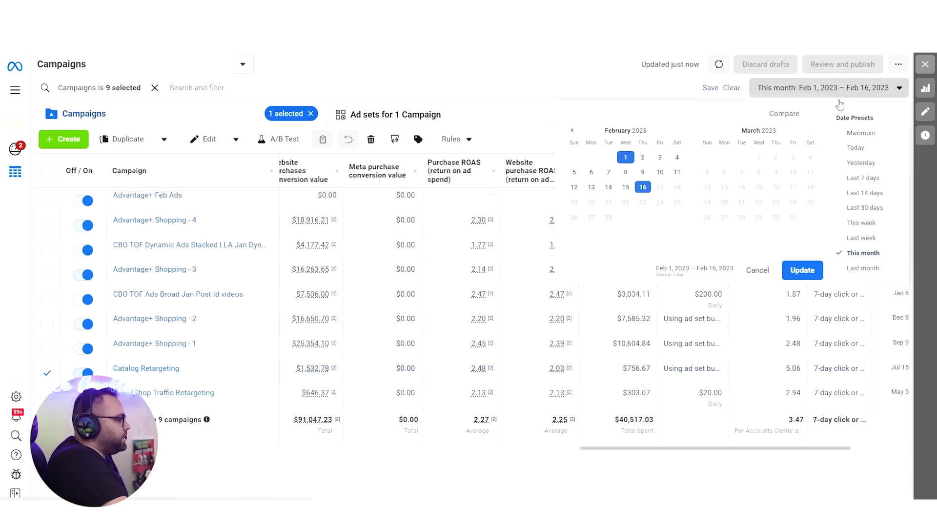
{"action": "left_click", "coordinate": [871, 161]}
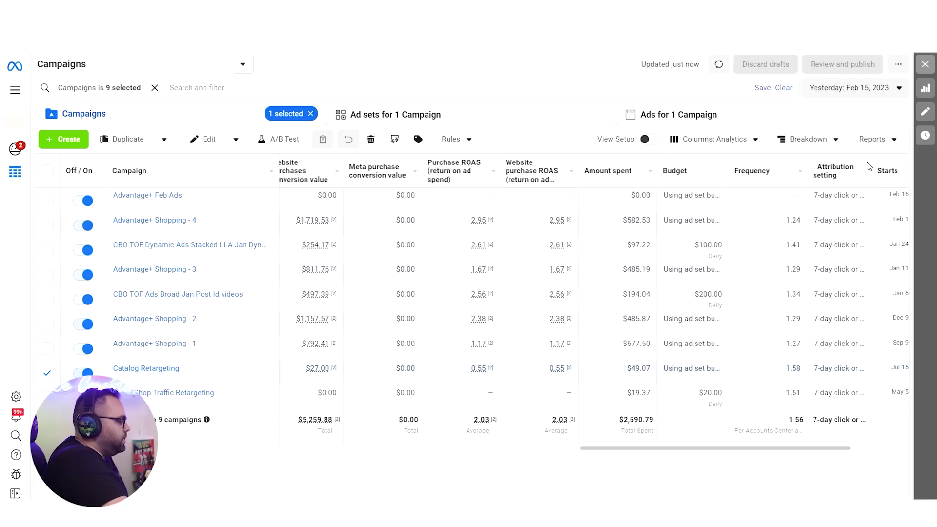
Report this month's figures and view Advantage+ Feb Ads' Broad Audience ad set.
{"action": "left_click", "coordinate": [837, 91]}
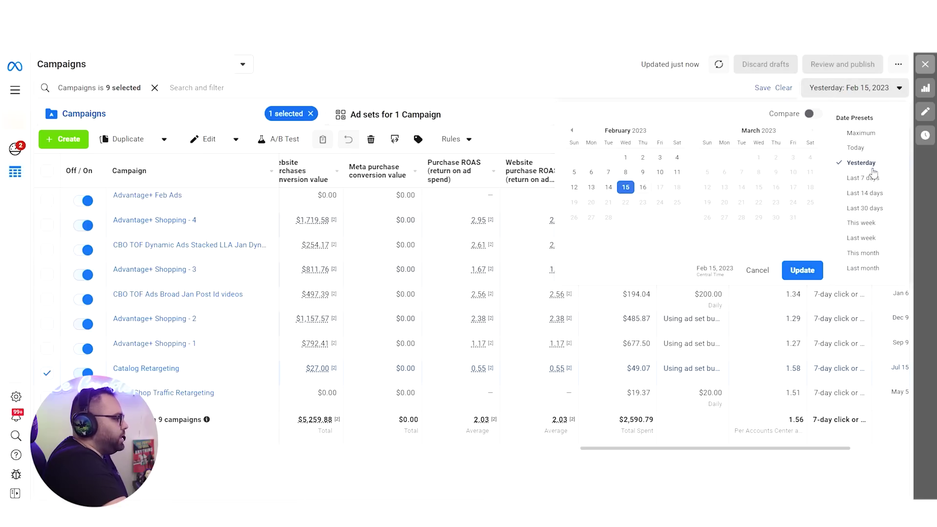
{"action": "left_click", "coordinate": [865, 253]}
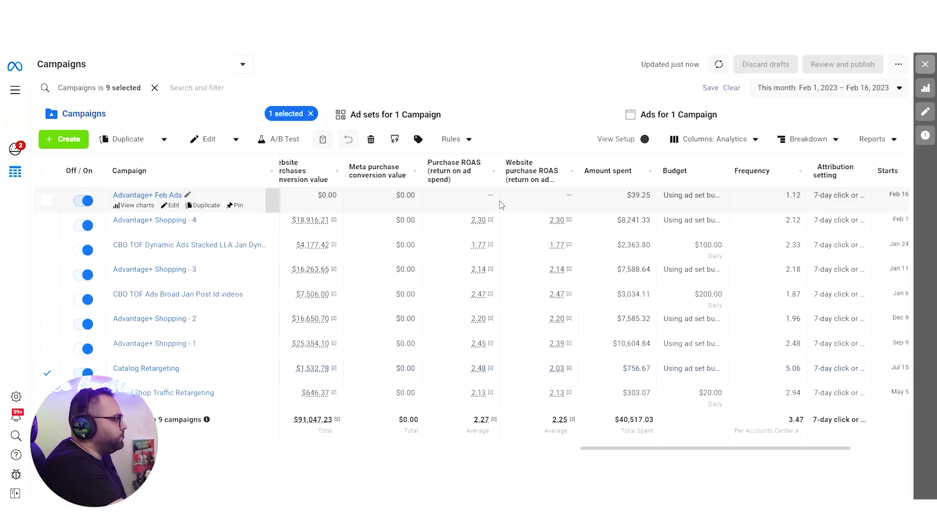
{"action": "left_click", "coordinate": [423, 116]}
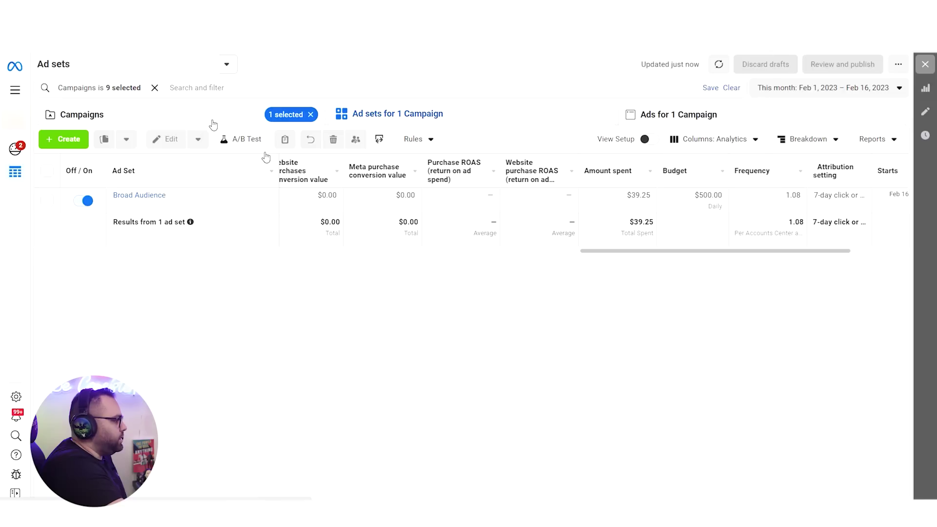
{"action": "left_click", "coordinate": [213, 124]}
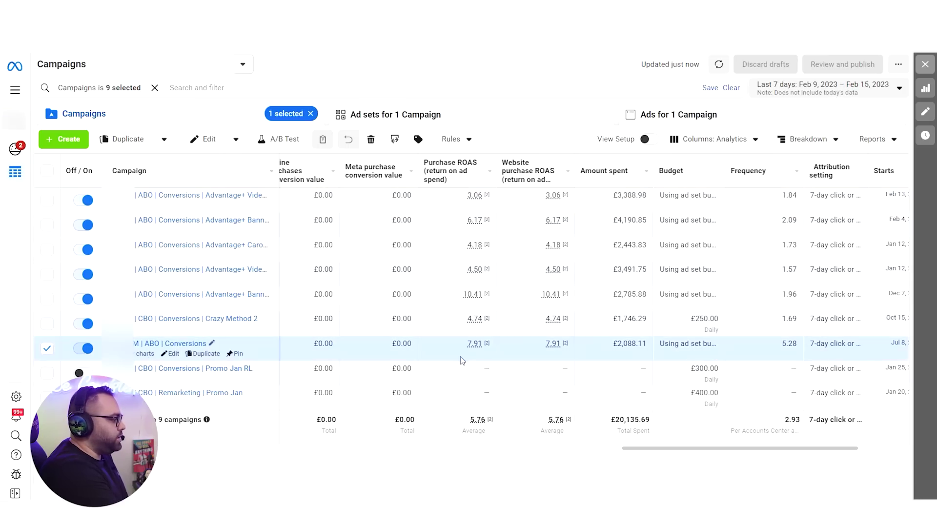
Bring up the full list of 92 campaigns for last month, Jan 1–31, 2023.
{"action": "mouse_move", "coordinate": [495, 347]}
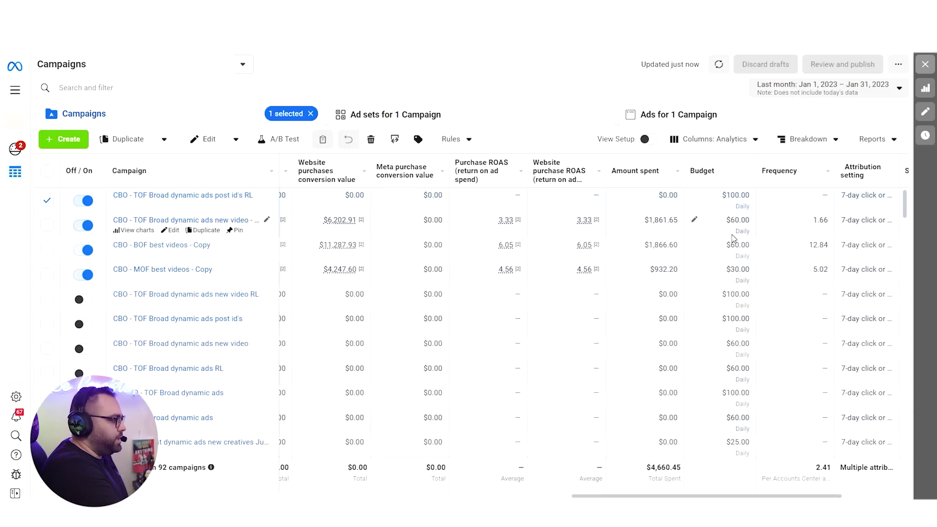
Leave the $100.00 budget unchanged and open the bof ad set of CBO - BOF best videos - Copy.
{"action": "double_click", "coordinate": [732, 195]}
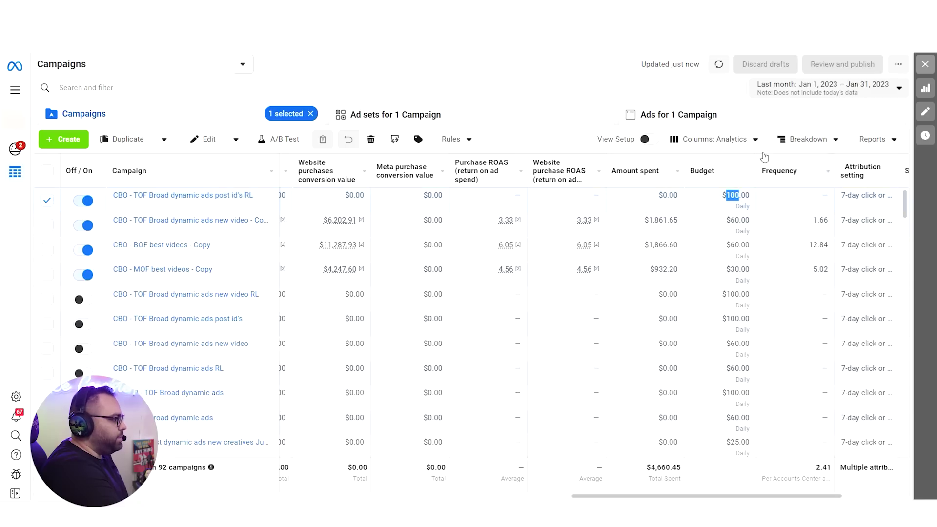
{"action": "left_click", "coordinate": [482, 64]}
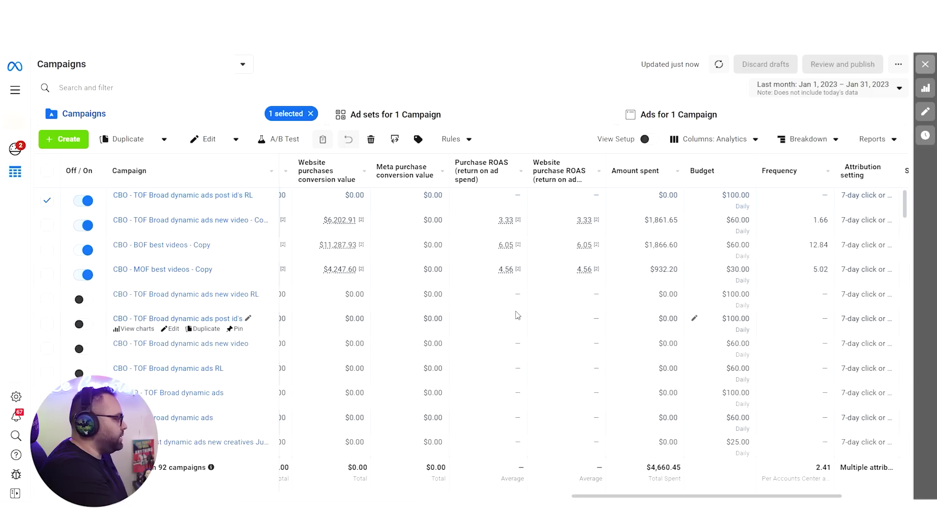
{"action": "left_click", "coordinate": [485, 244]}
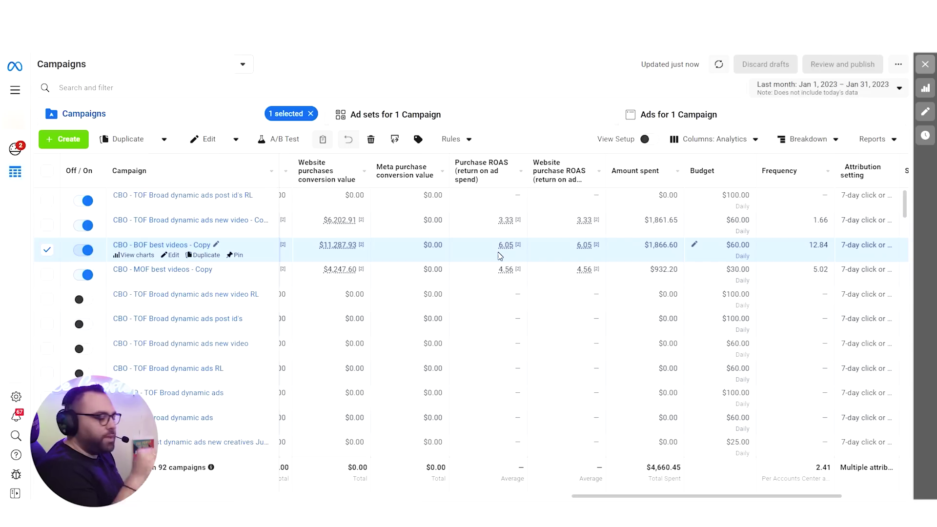
{"action": "left_click", "coordinate": [442, 114]}
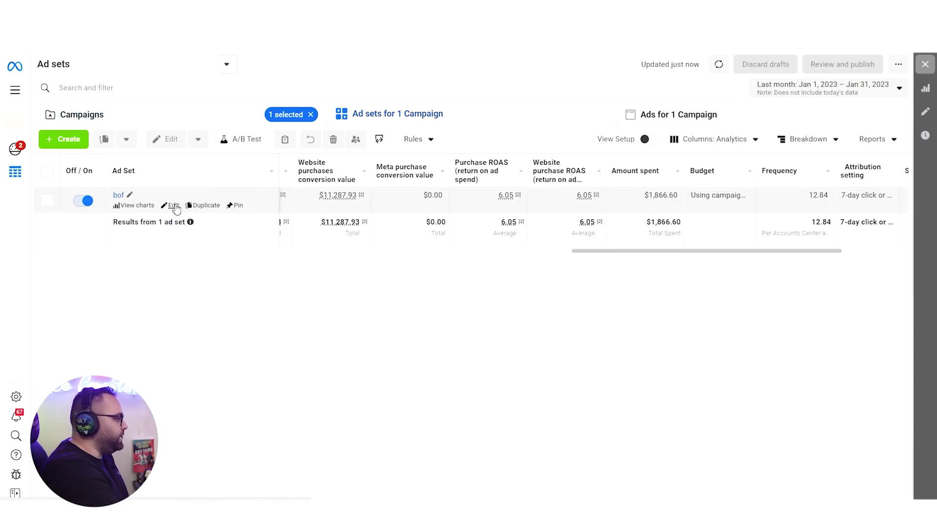
{"action": "left_click", "coordinate": [173, 205]}
Scroll through the bof ad set's Audience section, then close the editor.
{"action": "scroll", "coordinate": [655, 233], "scroll_direction": "down", "scroll_amount": 4}
{"action": "scroll", "coordinate": [656, 233], "scroll_direction": "down", "scroll_amount": 10}
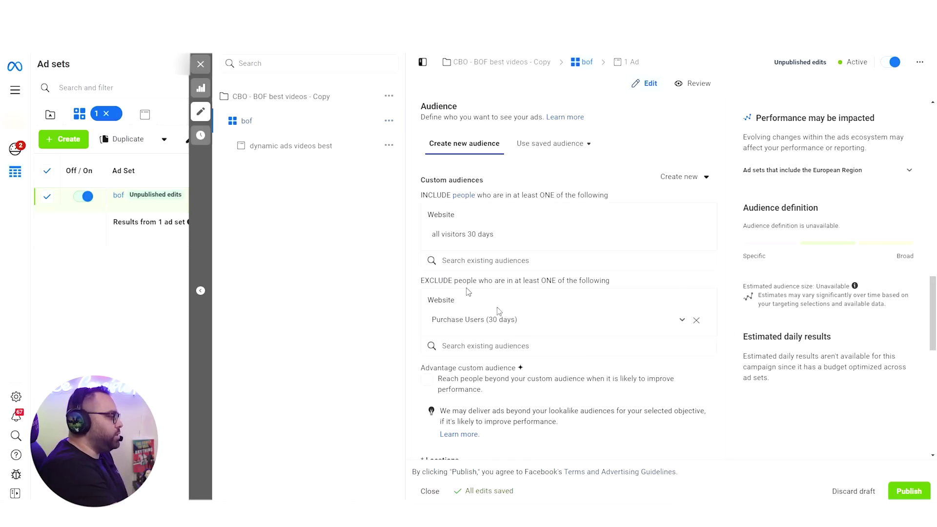
{"action": "left_click", "coordinate": [202, 62]}
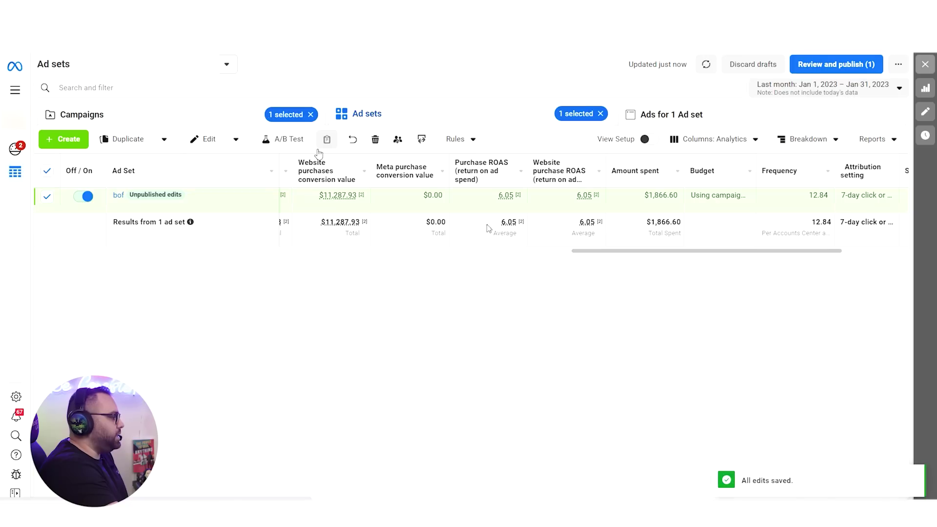
Discard the unpublished draft edits and return to the 92-campaign list.
{"action": "left_click", "coordinate": [754, 71]}
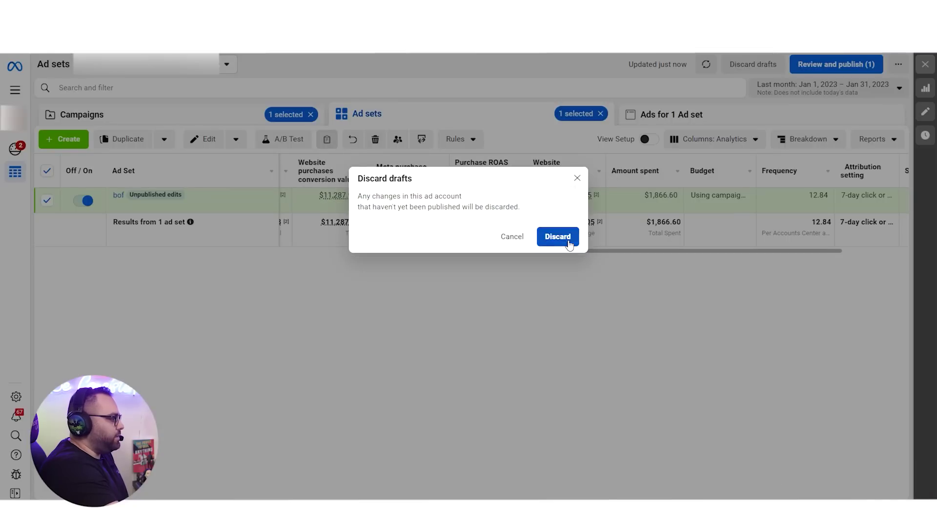
{"action": "left_click", "coordinate": [562, 247]}
{"action": "left_click", "coordinate": [186, 116]}
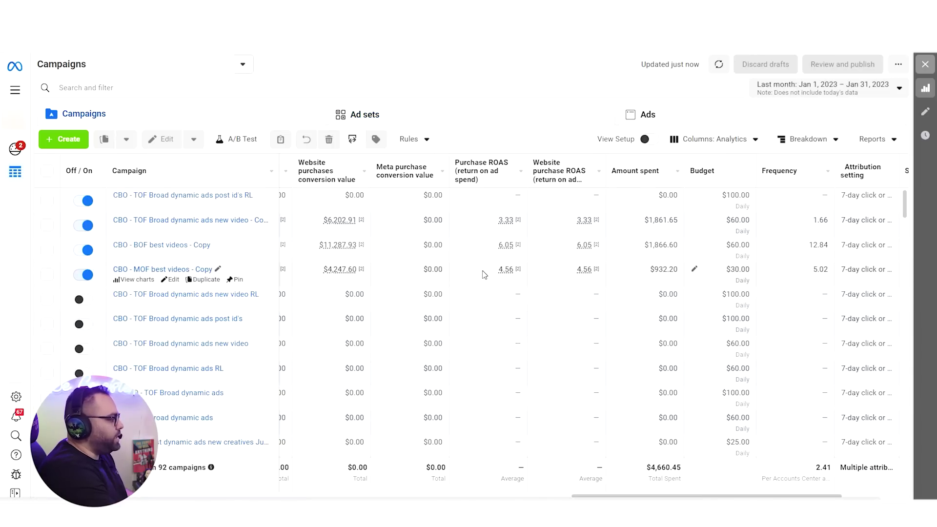
Select CBO - MOF best videos - Copy and show its social eng ad set.
{"action": "left_click", "coordinate": [467, 272]}
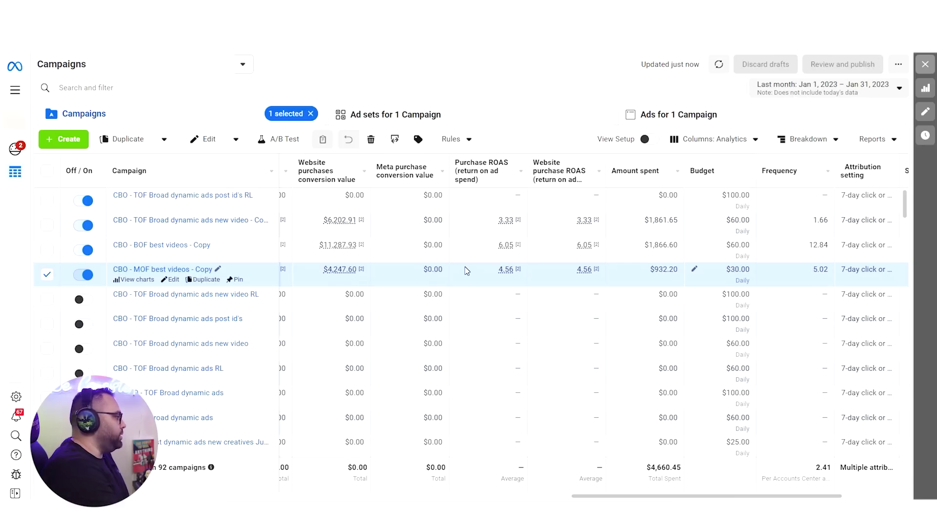
{"action": "left_click", "coordinate": [477, 124]}
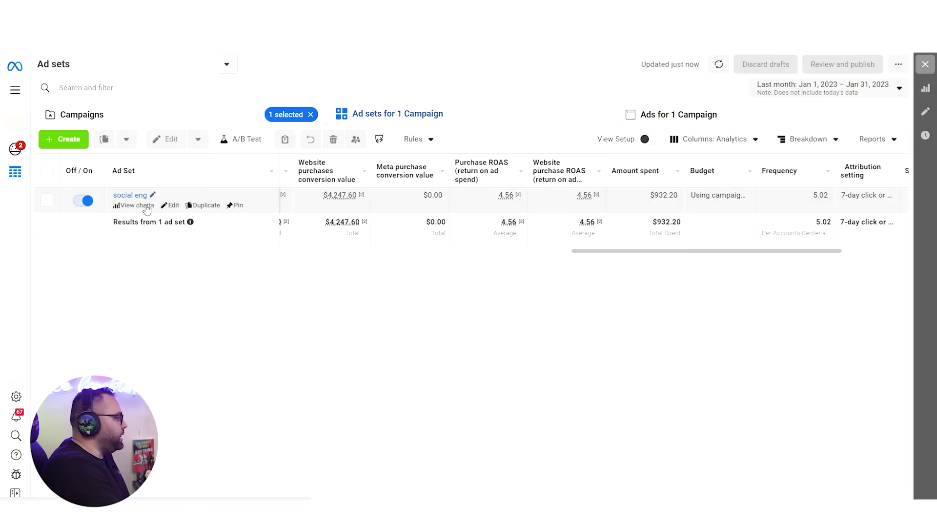
Review the social eng ad set's ig eng and fb eng 220-day engager audiences, then close it.
{"action": "left_click", "coordinate": [171, 205]}
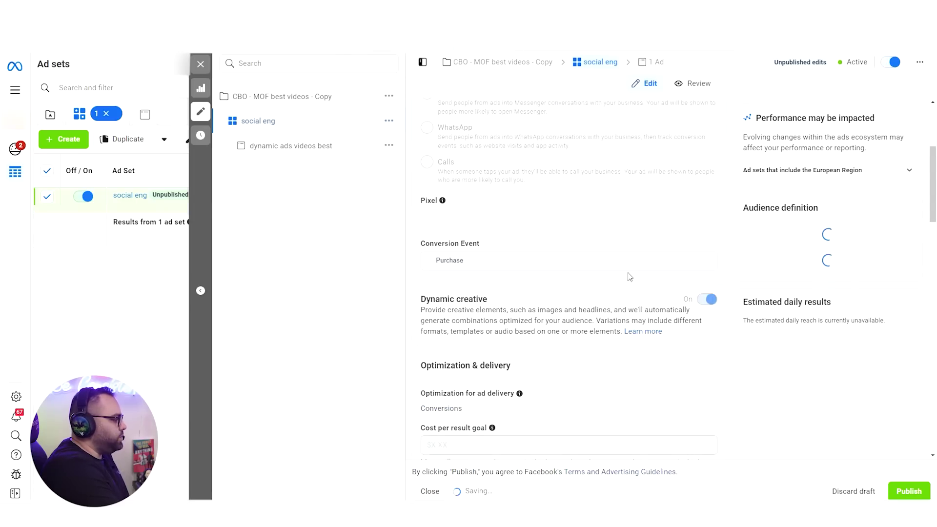
{"action": "scroll", "coordinate": [630, 277], "scroll_direction": "down", "scroll_amount": 15}
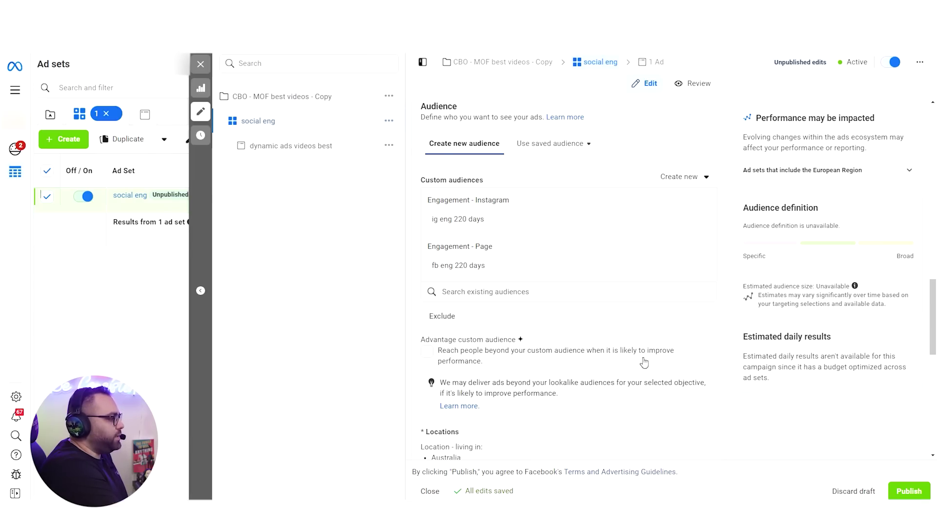
{"action": "left_click", "coordinate": [205, 69]}
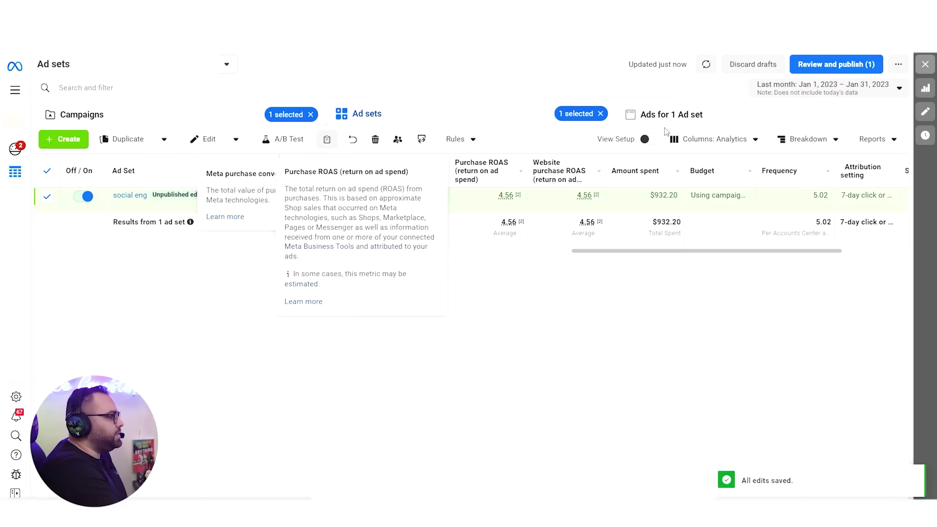
Discard the draft edits and start creating a new custom audience on the Audiences page.
{"action": "left_click", "coordinate": [753, 64]}
{"action": "left_click", "coordinate": [558, 236]}
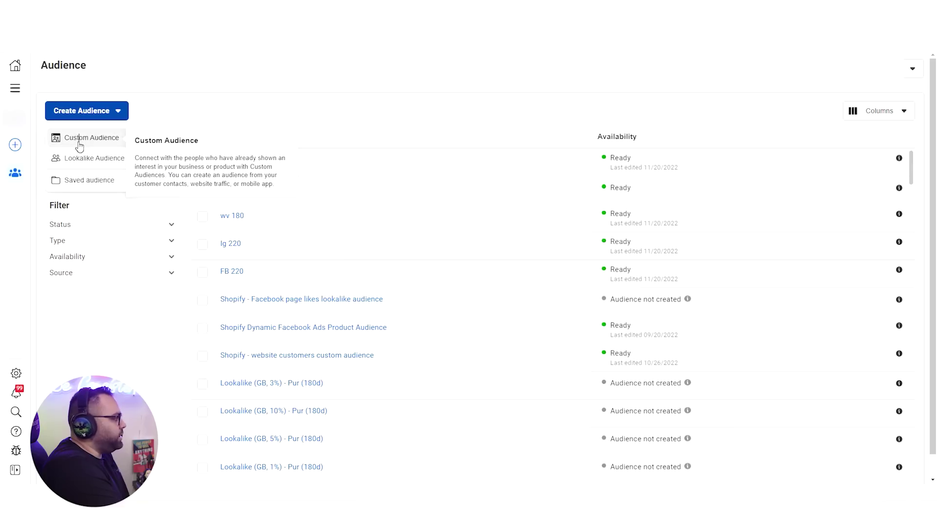
{"action": "left_click", "coordinate": [80, 138]}
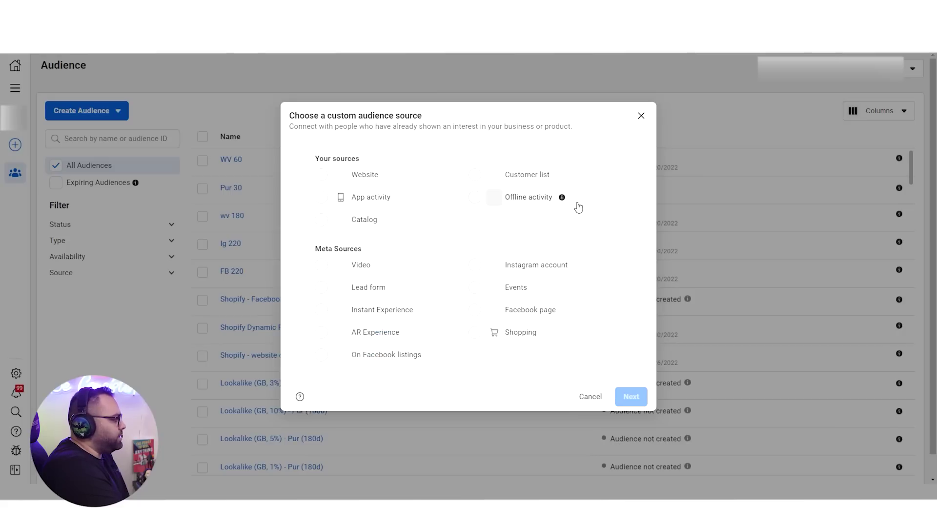
Start a website custom audience with All website visitors as the event.
{"action": "left_click", "coordinate": [323, 176]}
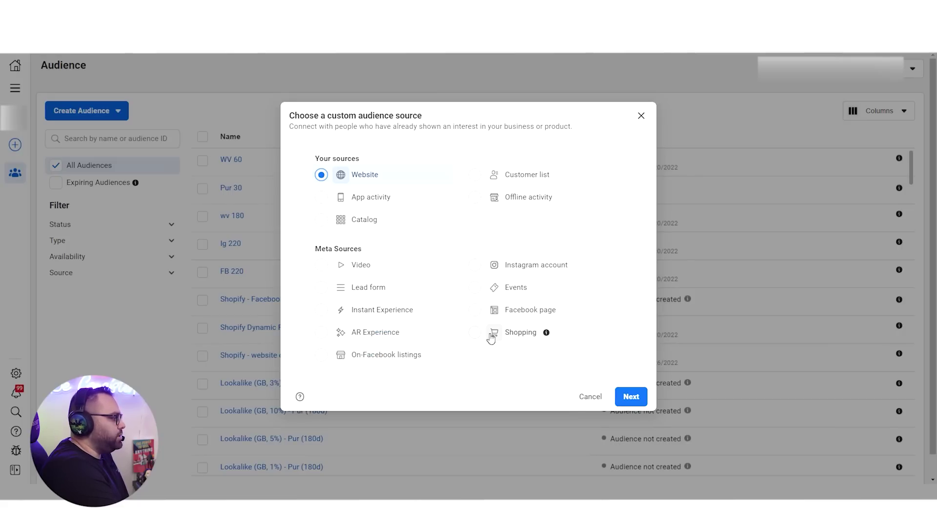
{"action": "left_click", "coordinate": [631, 397]}
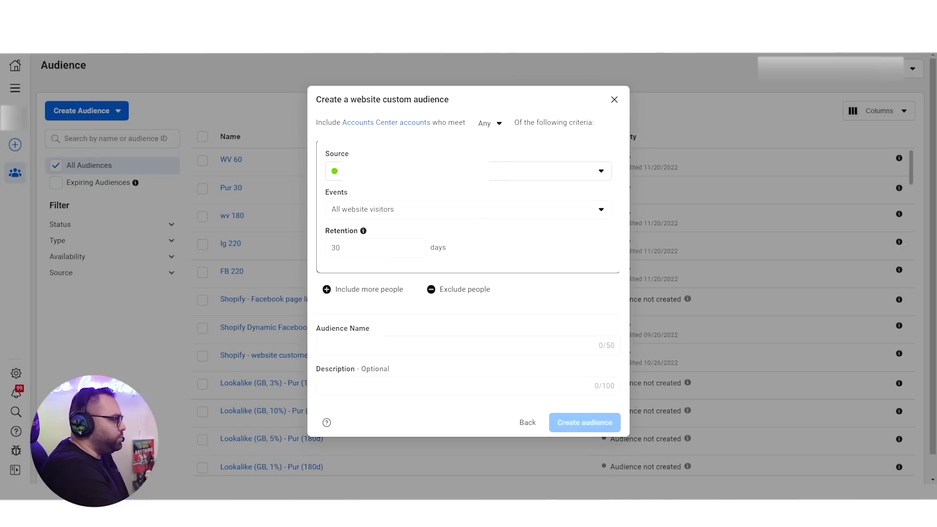
{"action": "left_click", "coordinate": [442, 217]}
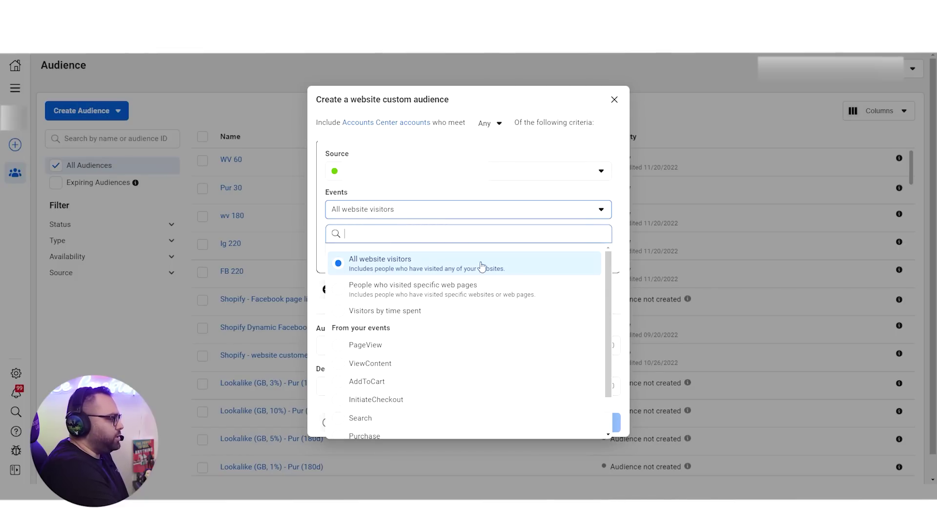
{"action": "left_click", "coordinate": [483, 189]}
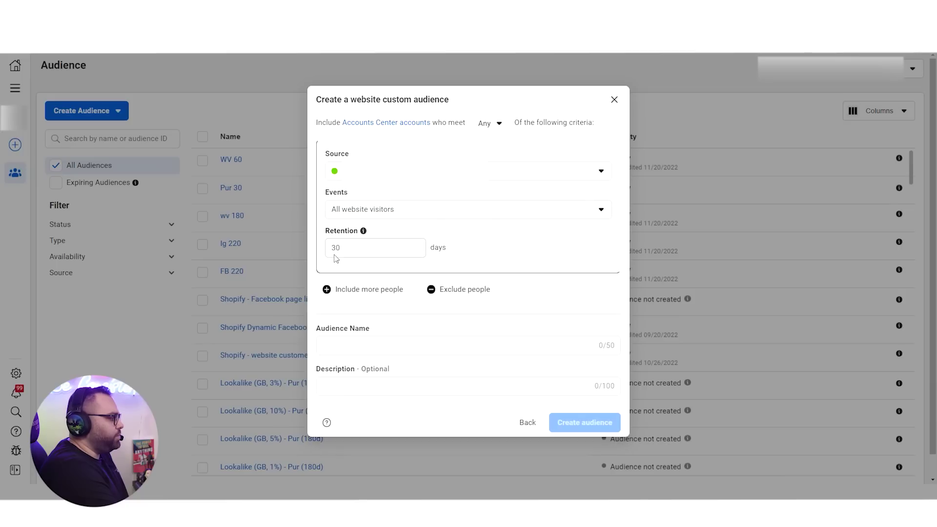
Name the audience 'Website visitors 30 days', create it and dismiss the confirmation.
{"action": "left_click", "coordinate": [405, 345]}
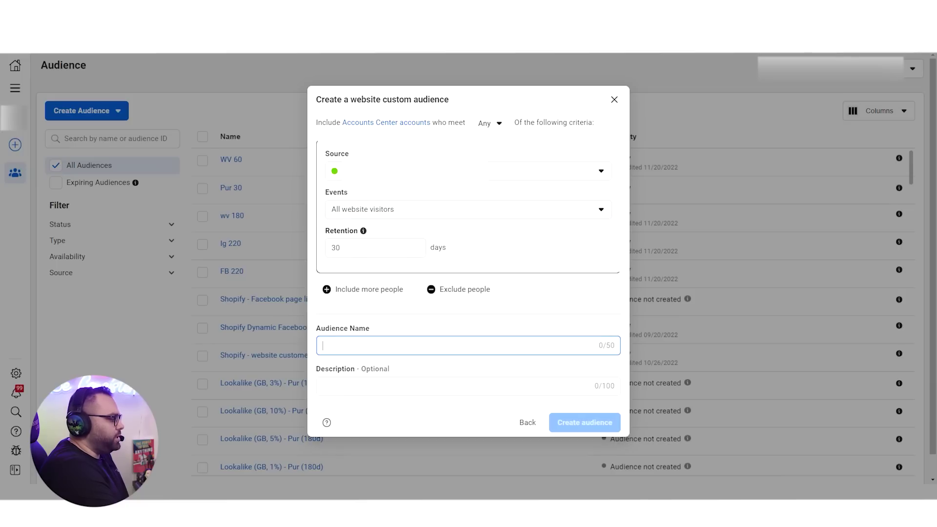
{"action": "type", "text": "Website visitors 30 days"}
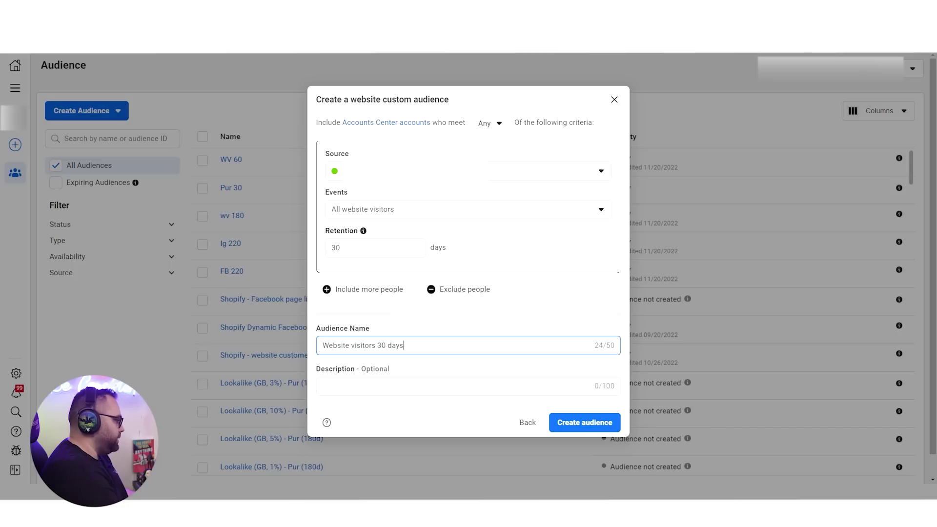
{"action": "left_click", "coordinate": [576, 423]}
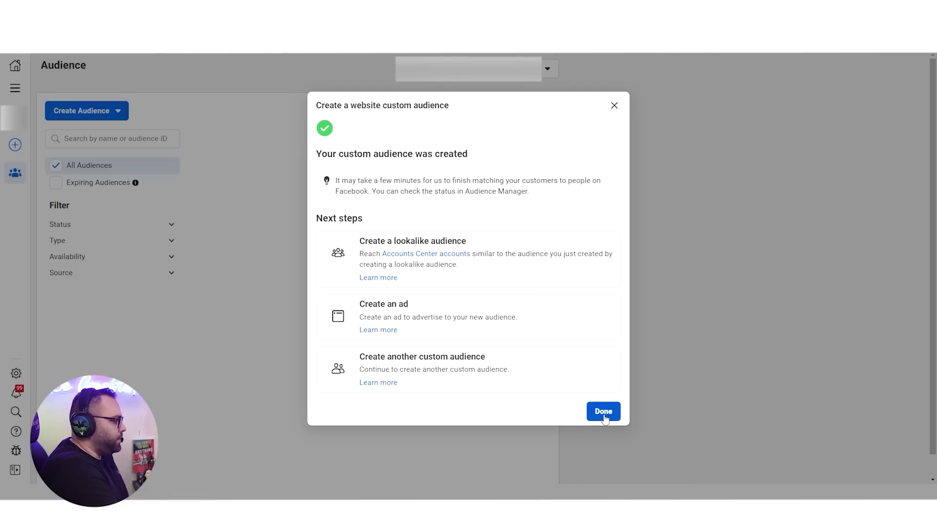
{"action": "left_click", "coordinate": [604, 411]}
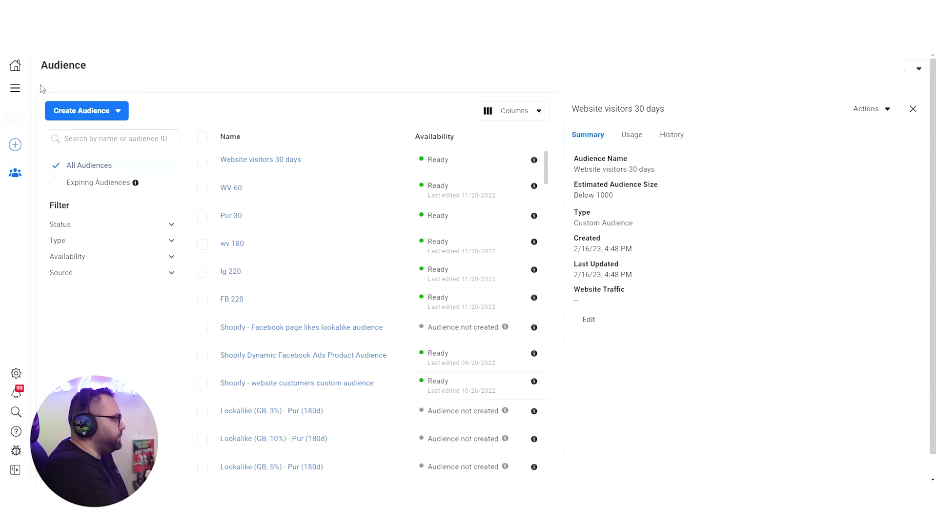
Browse the tools list, then close it and the new audience's details panel.
{"action": "left_click", "coordinate": [15, 89]}
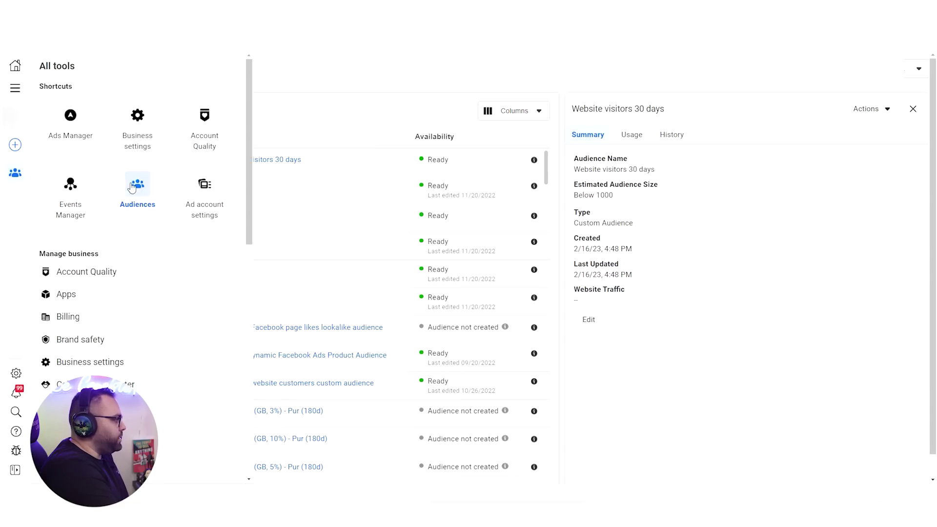
{"action": "scroll", "coordinate": [152, 269], "scroll_direction": "down", "scroll_amount": 1}
{"action": "scroll", "coordinate": [152, 270], "scroll_direction": "down", "scroll_amount": 5}
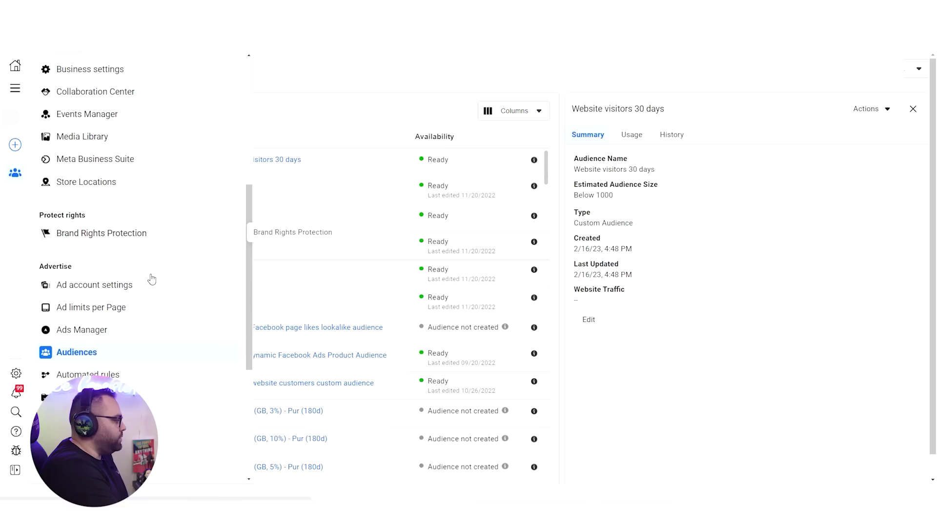
{"action": "left_click", "coordinate": [386, 89]}
{"action": "left_click", "coordinate": [914, 110]}
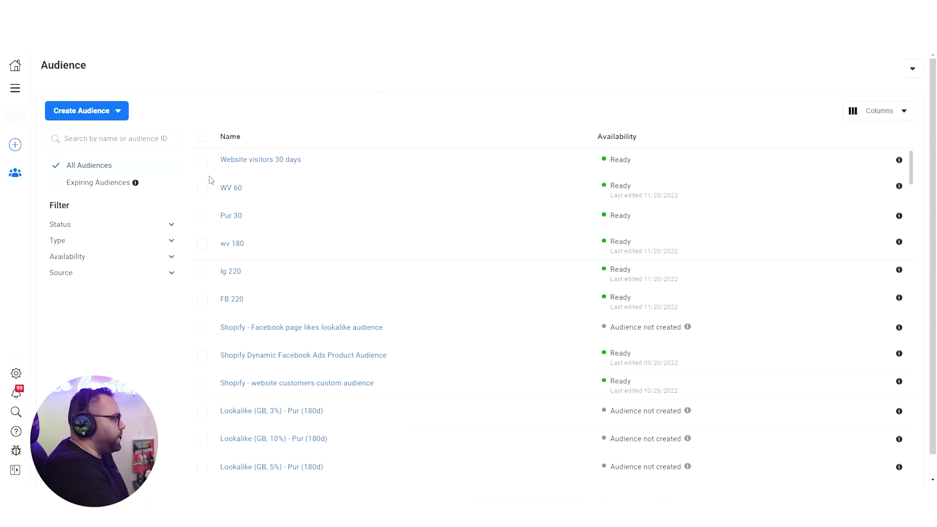
Begin another Custom Audience with Website as the source.
{"action": "left_click", "coordinate": [93, 110]}
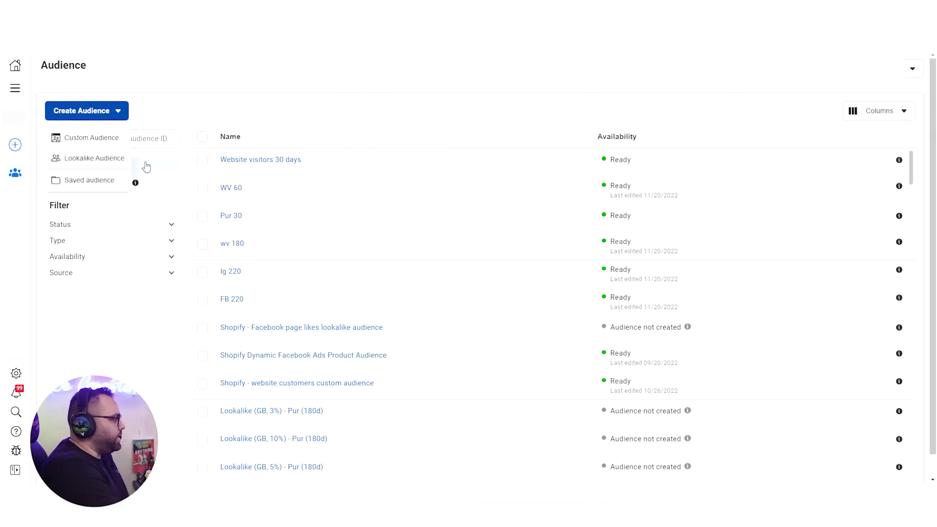
{"action": "left_click", "coordinate": [90, 138]}
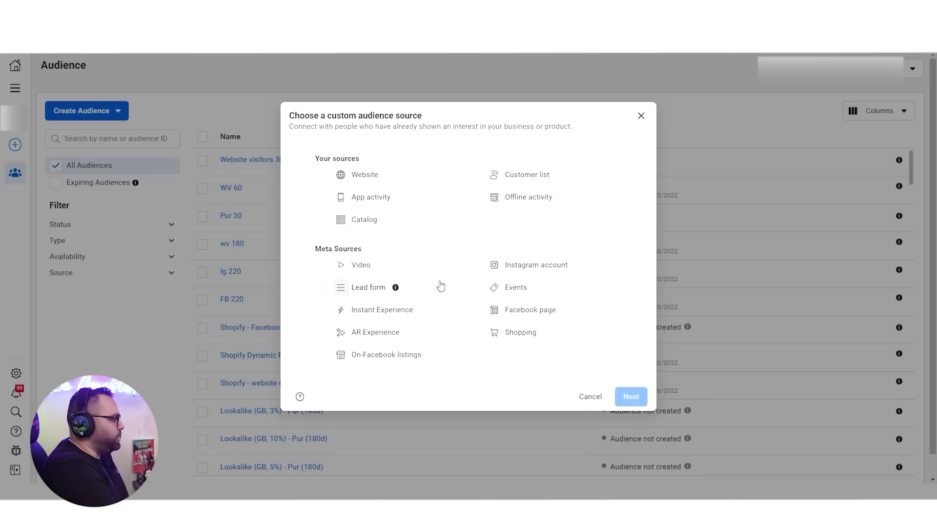
{"action": "left_click", "coordinate": [321, 177]}
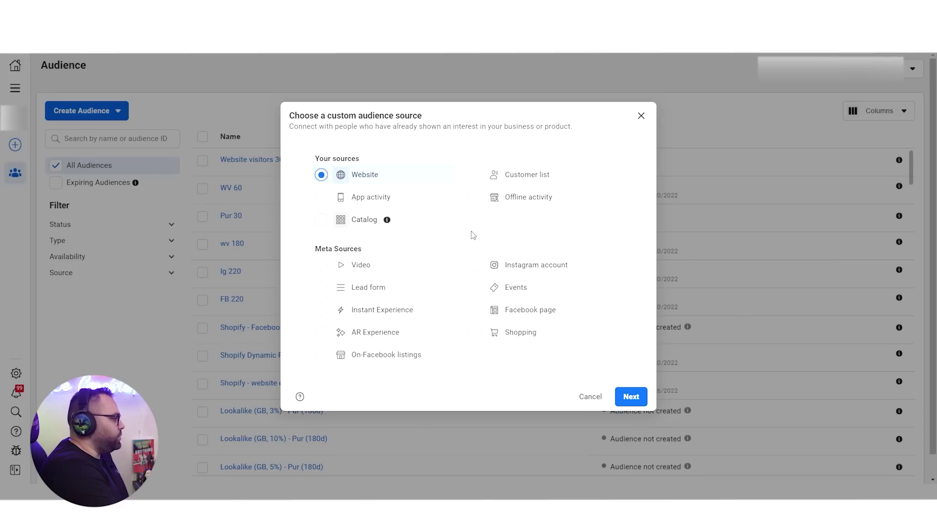
{"action": "left_click", "coordinate": [631, 397]}
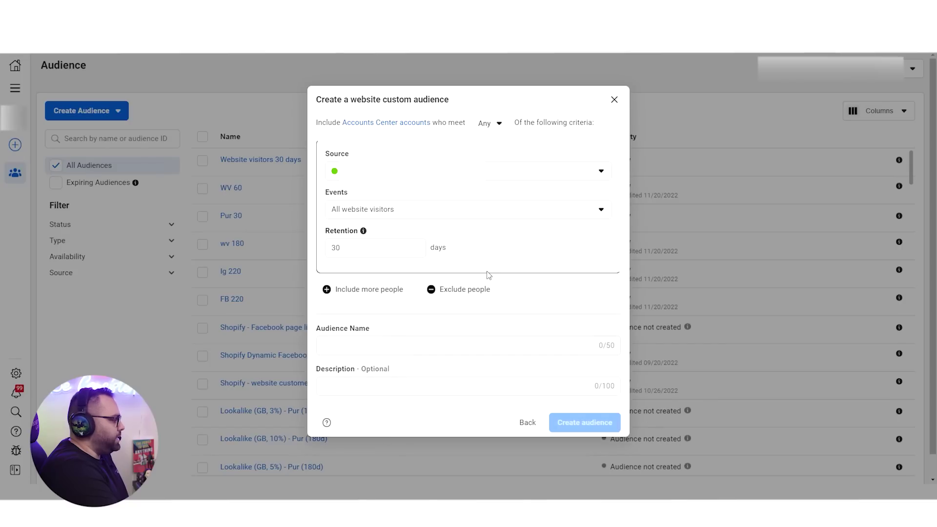
Review the available website events and target visitors by time spent.
{"action": "left_click", "coordinate": [414, 200]}
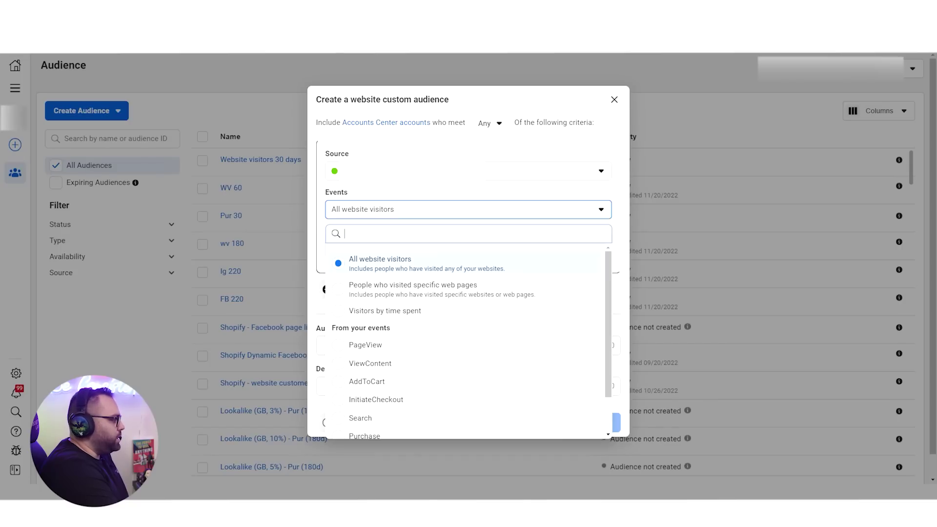
{"action": "scroll", "coordinate": [410, 371], "scroll_direction": "down", "scroll_amount": 2}
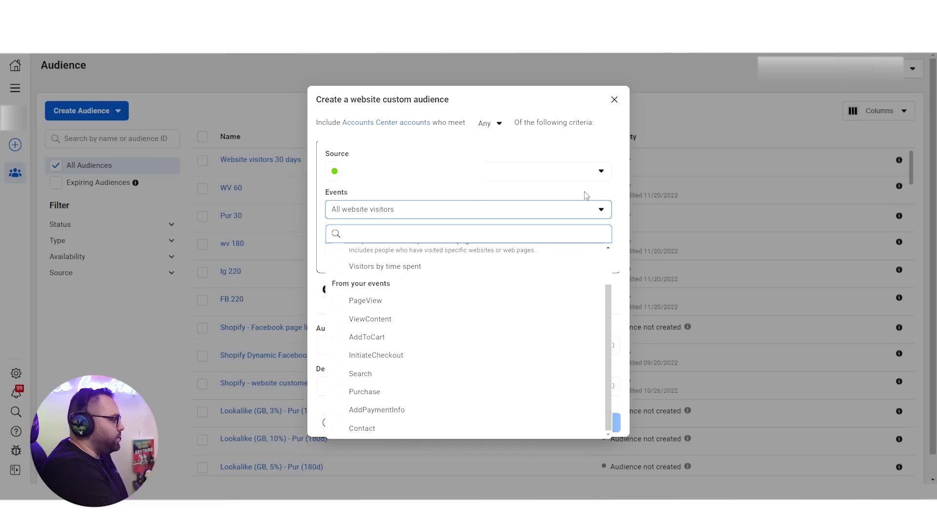
{"action": "left_click", "coordinate": [555, 215]}
{"action": "left_click", "coordinate": [551, 216]}
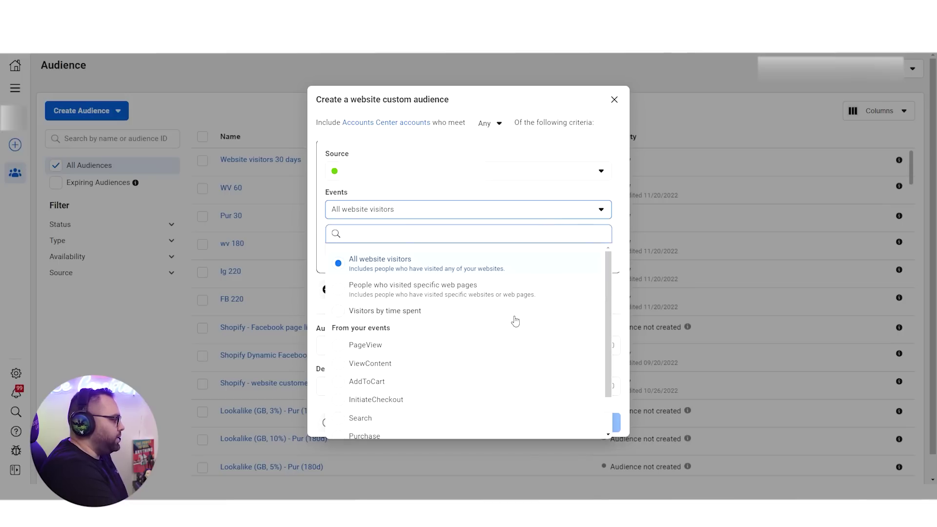
{"action": "scroll", "coordinate": [489, 321], "scroll_direction": "down", "scroll_amount": 1}
{"action": "scroll", "coordinate": [489, 320], "scroll_direction": "up", "scroll_amount": 2}
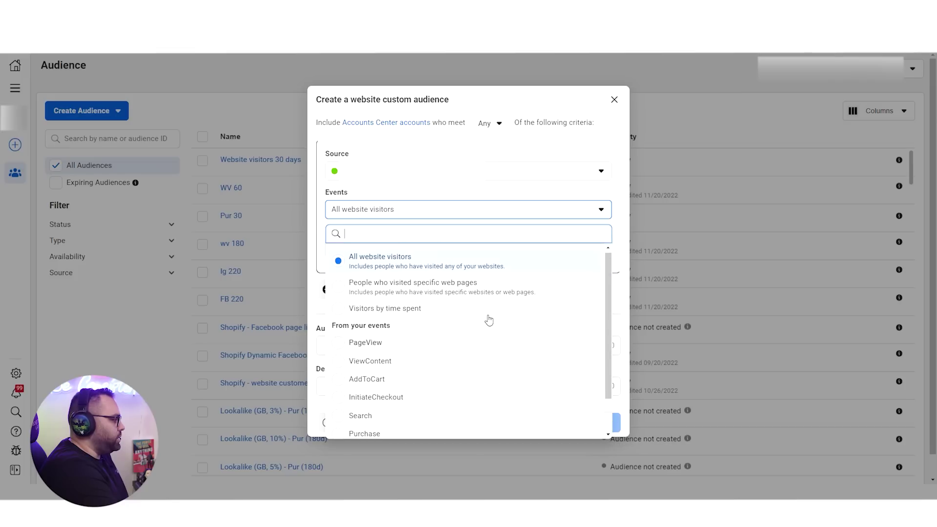
{"action": "left_click", "coordinate": [416, 310]}
Review the time-spent percentile choices, keeping 25%.
{"action": "left_click", "coordinate": [550, 204]}
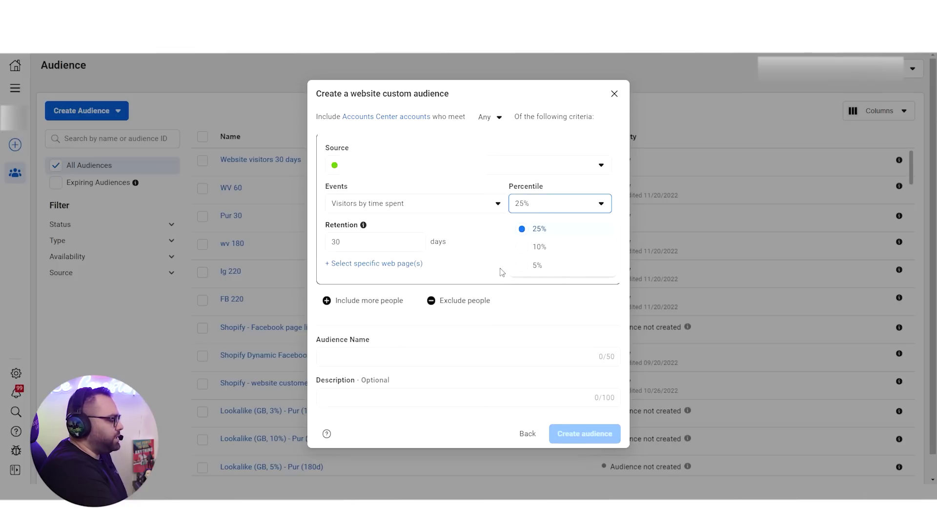
{"action": "left_click", "coordinate": [474, 250]}
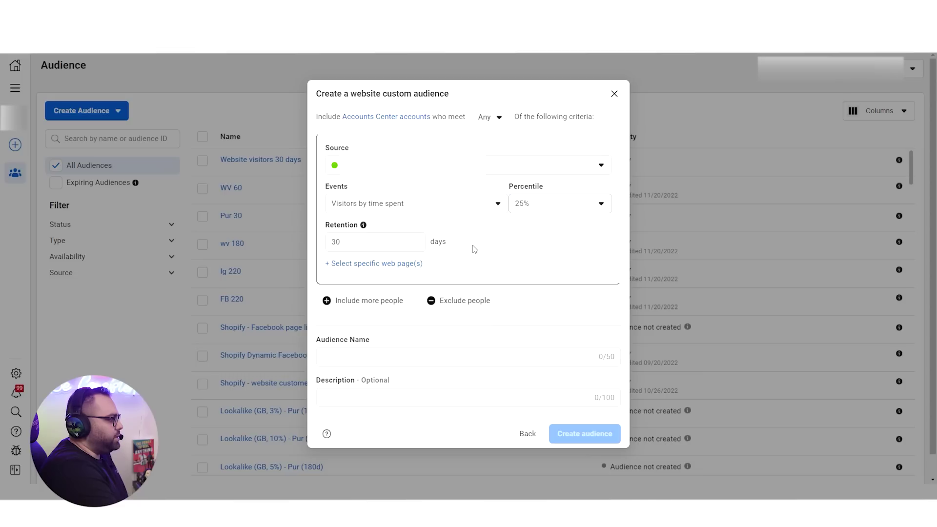
{"action": "left_click", "coordinate": [572, 207]}
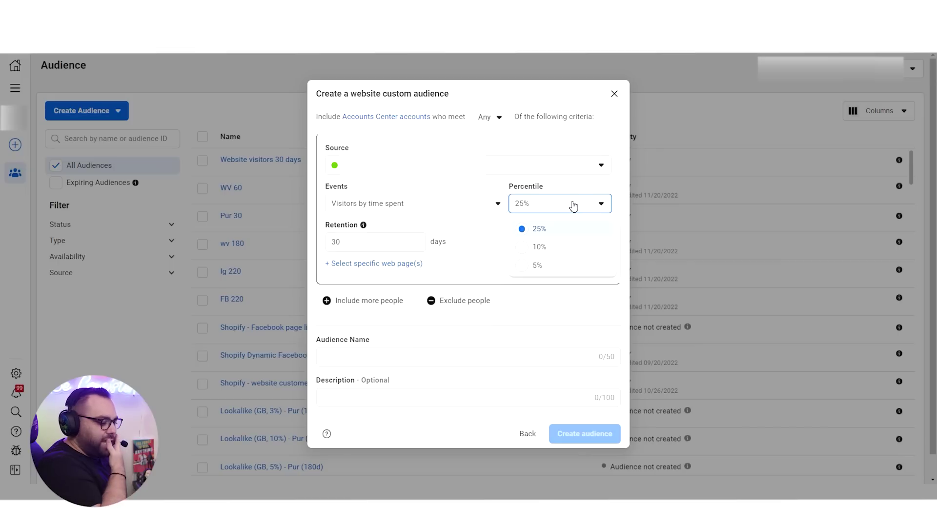
Switch the event to ViewContent, refined by aggregated value frequency greater than 2.
{"action": "left_click", "coordinate": [425, 200]}
{"action": "scroll", "coordinate": [442, 340], "scroll_direction": "down", "scroll_amount": 1}
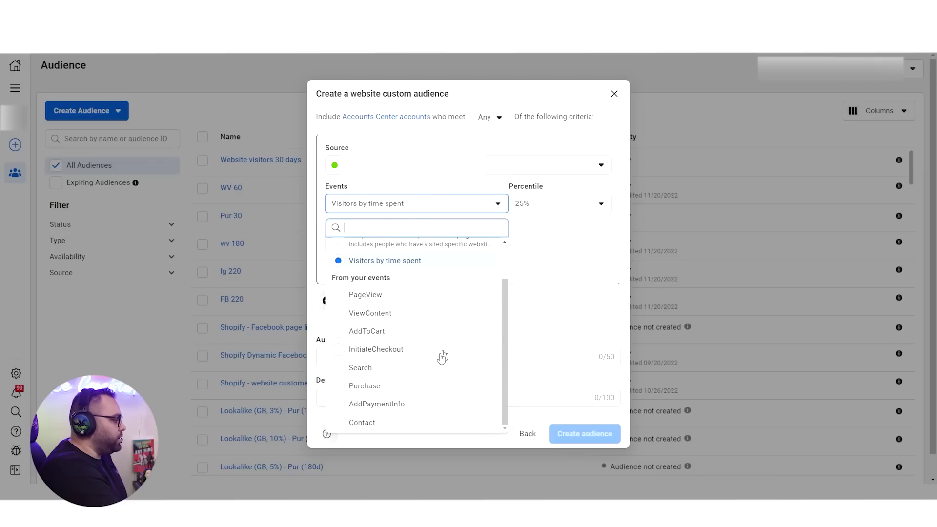
{"action": "left_click", "coordinate": [384, 317]}
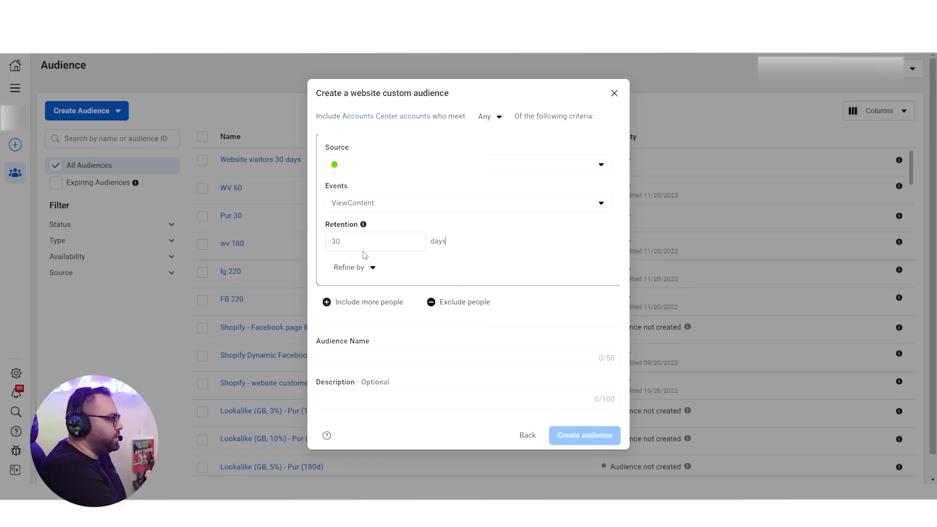
{"action": "left_click", "coordinate": [351, 267]}
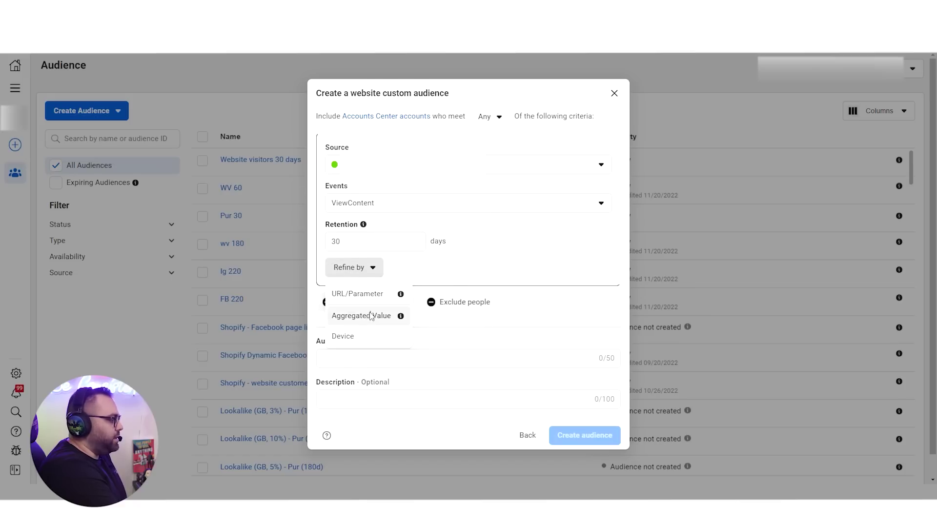
{"action": "left_click", "coordinate": [371, 316]}
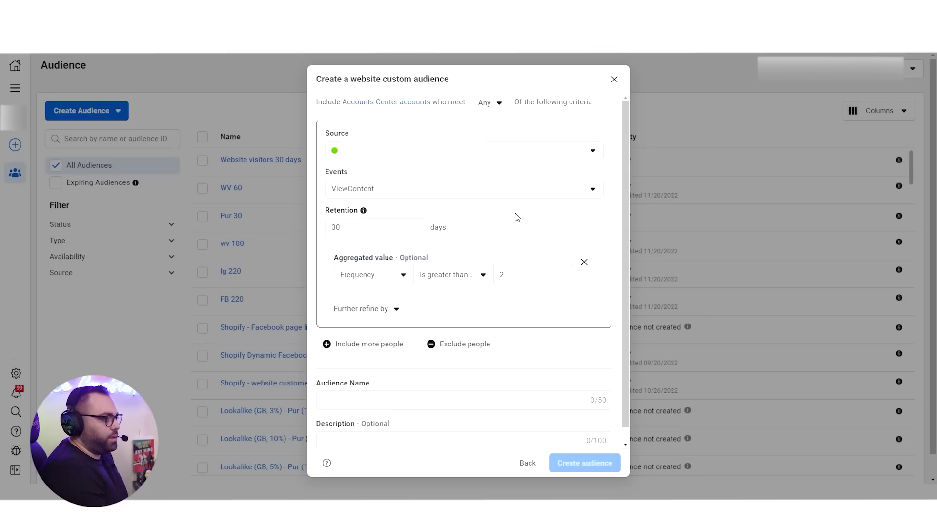
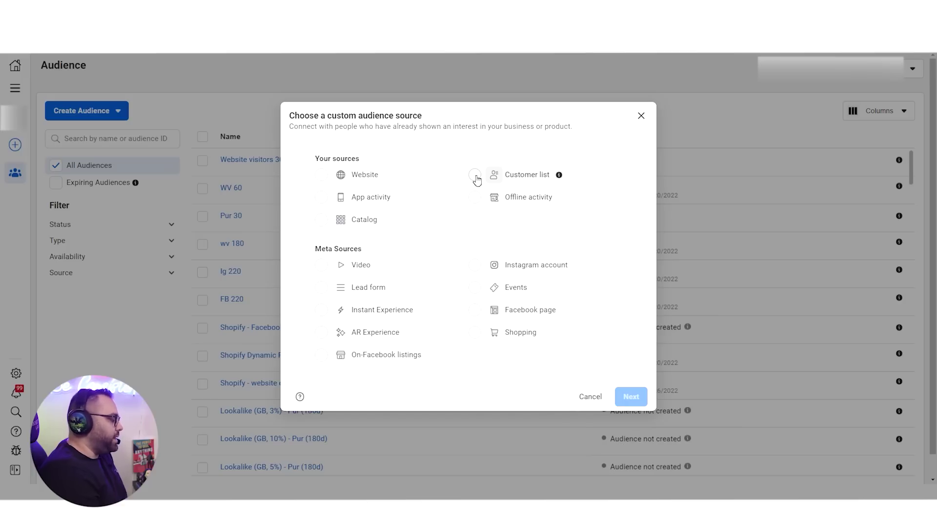
{"action": "left_click", "coordinate": [321, 265]}
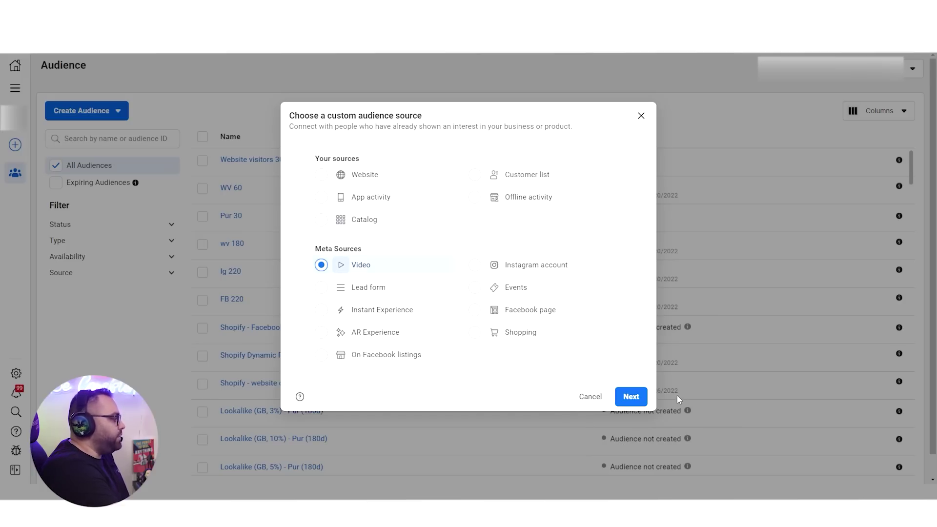
{"action": "left_click", "coordinate": [631, 397]}
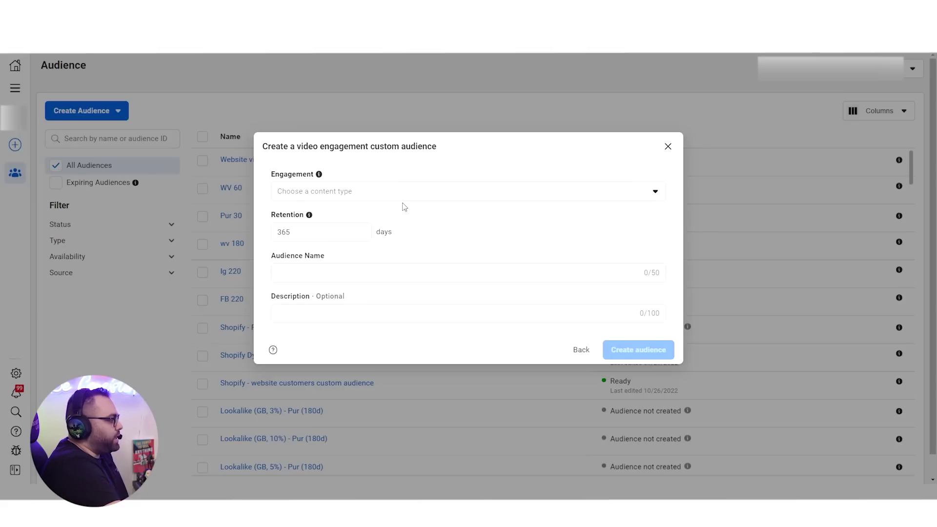
{"action": "left_click", "coordinate": [391, 192]}
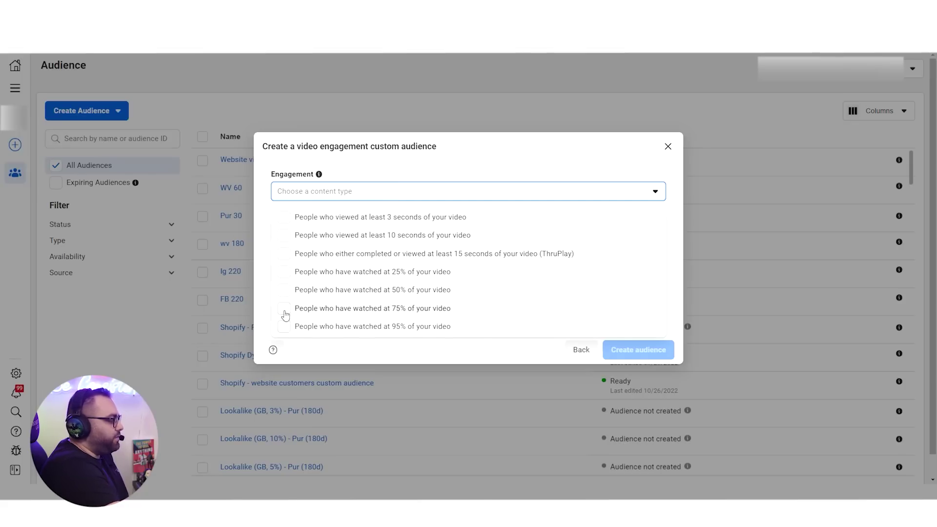
{"action": "left_click", "coordinate": [497, 166]}
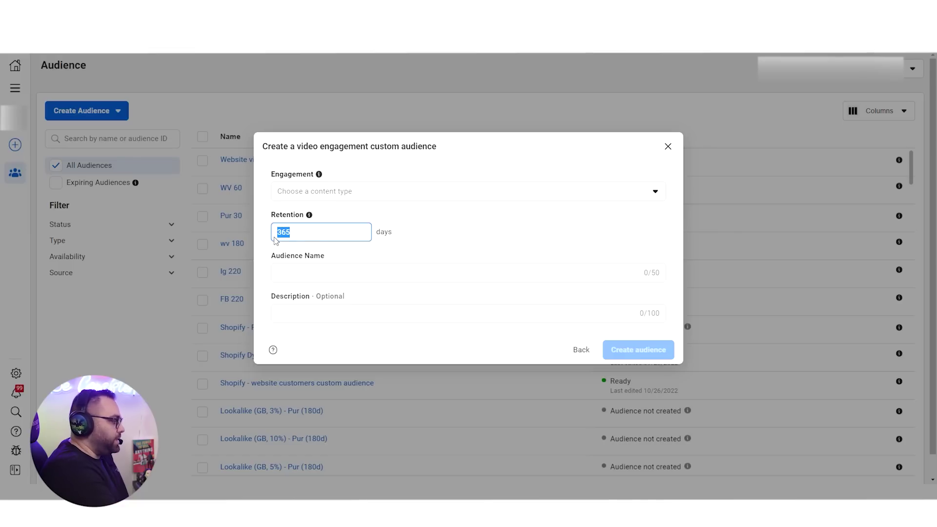
{"action": "key", "text": "Tab"}
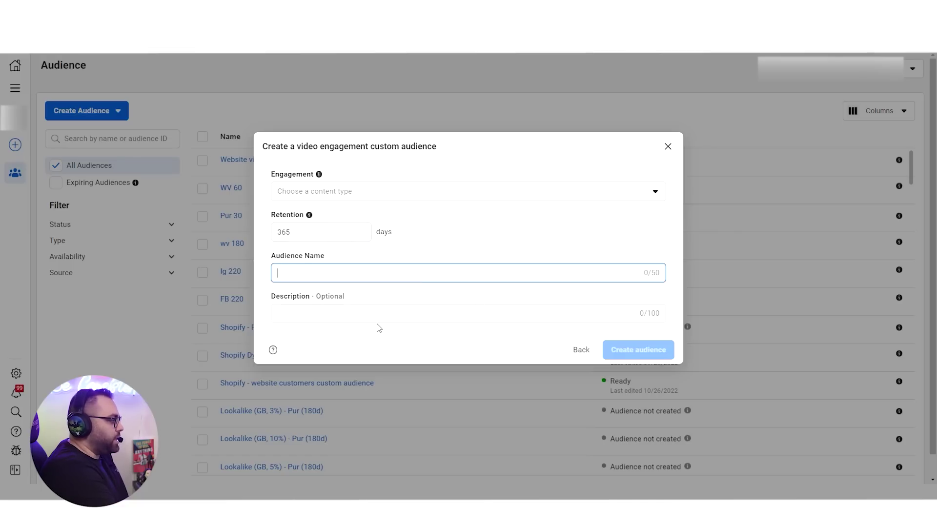
{"action": "left_click", "coordinate": [503, 197]}
{"action": "left_click", "coordinate": [296, 332]}
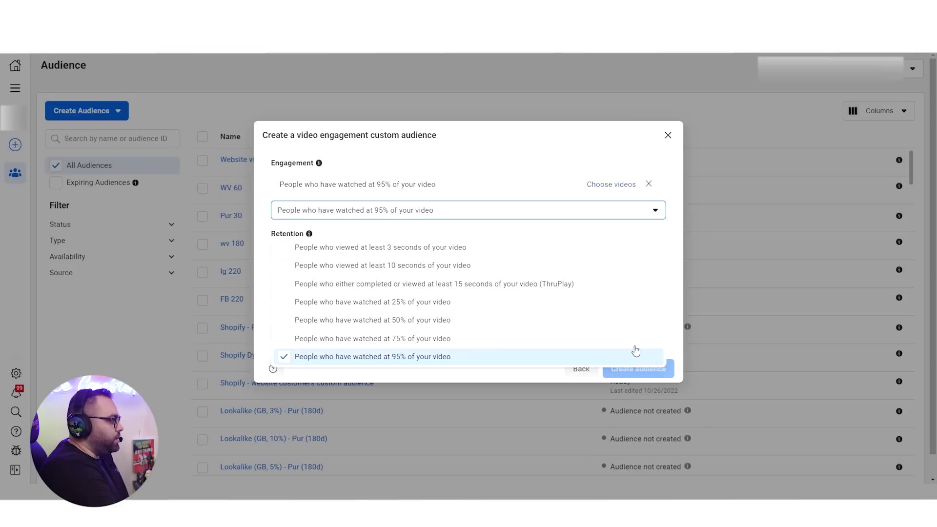
{"action": "left_click", "coordinate": [607, 193]}
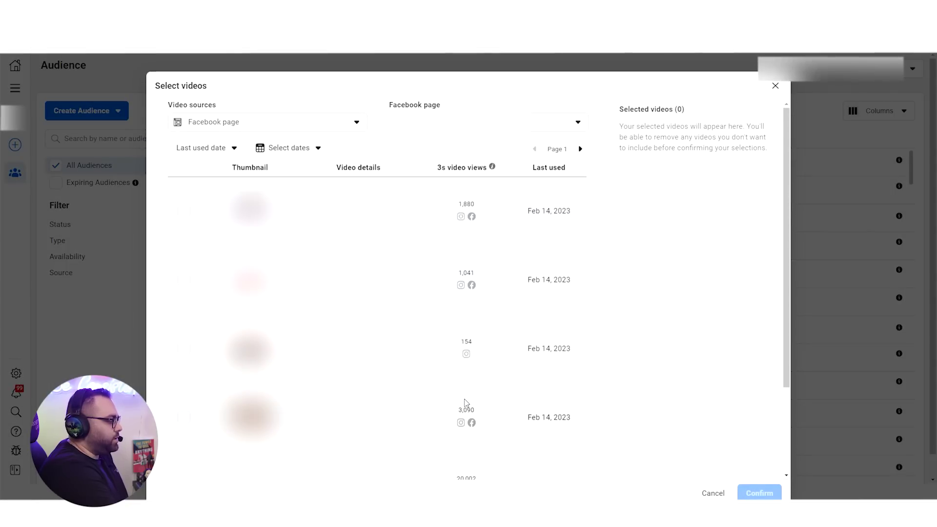
{"action": "left_click", "coordinate": [774, 88]}
{"action": "left_click", "coordinate": [584, 368]}
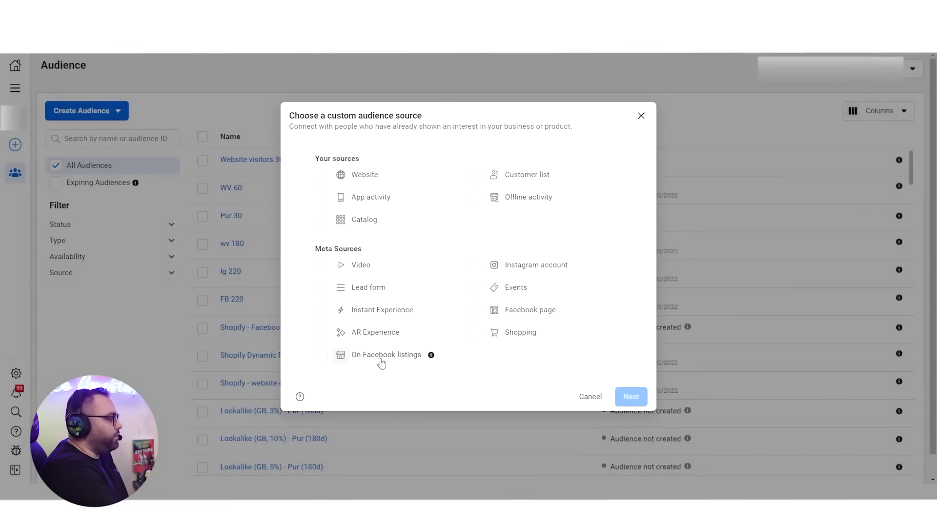
Choose Lead form as the audience source, check its lead form and event options, then close without changes.
{"action": "left_click", "coordinate": [320, 289]}
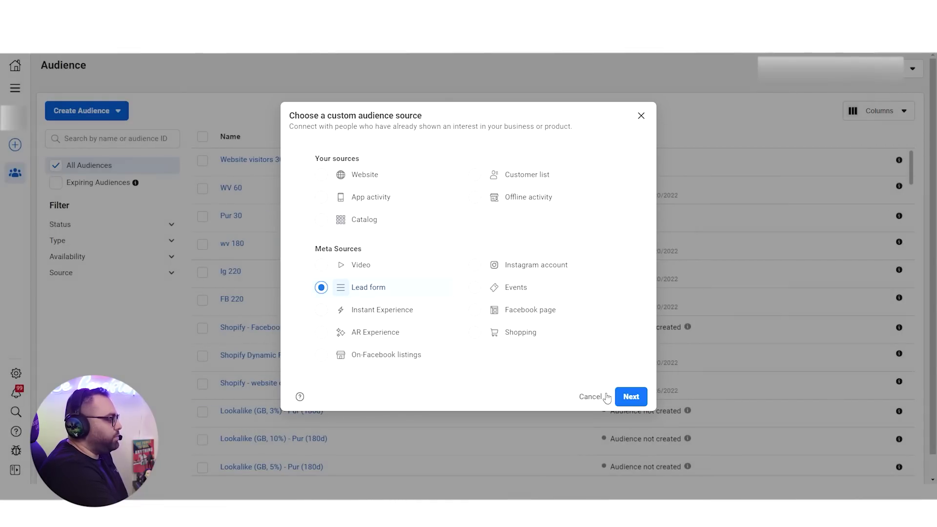
{"action": "left_click", "coordinate": [630, 395]}
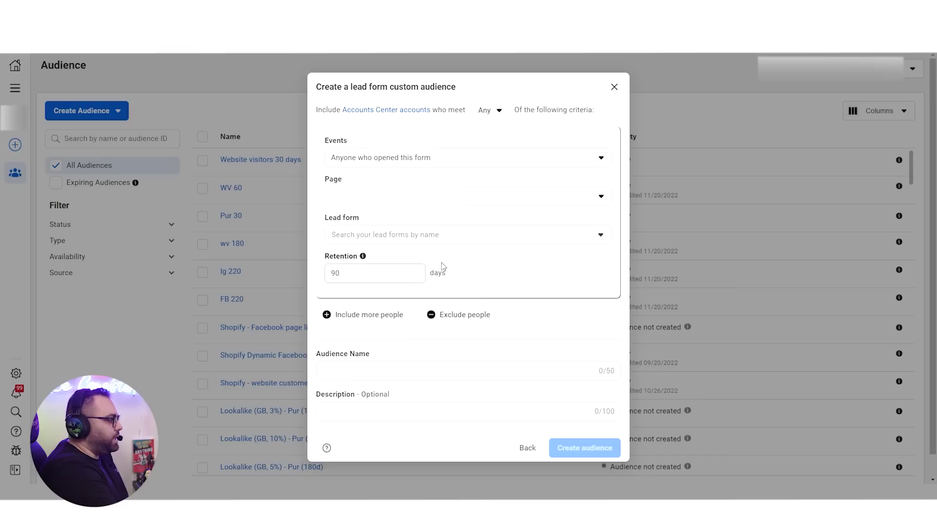
{"action": "left_click", "coordinate": [415, 239]}
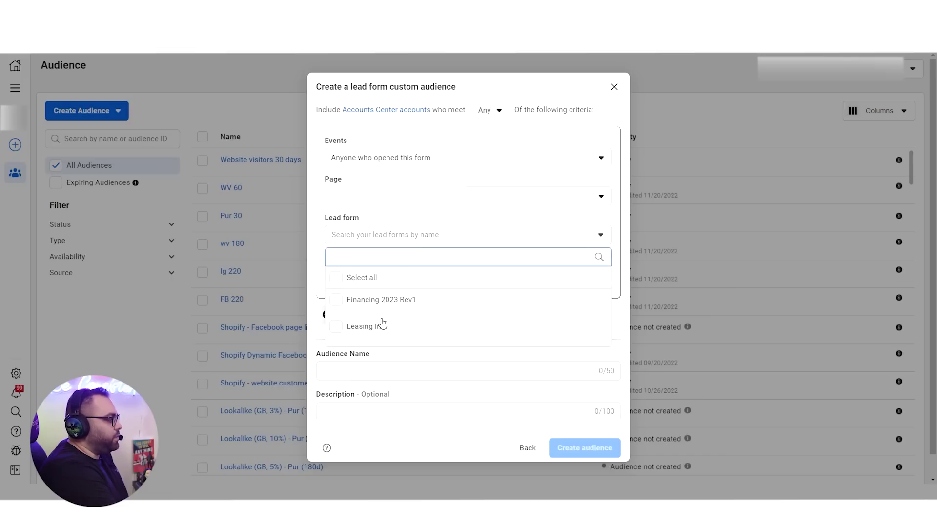
{"action": "left_click", "coordinate": [314, 218]}
{"action": "left_click", "coordinate": [432, 158]}
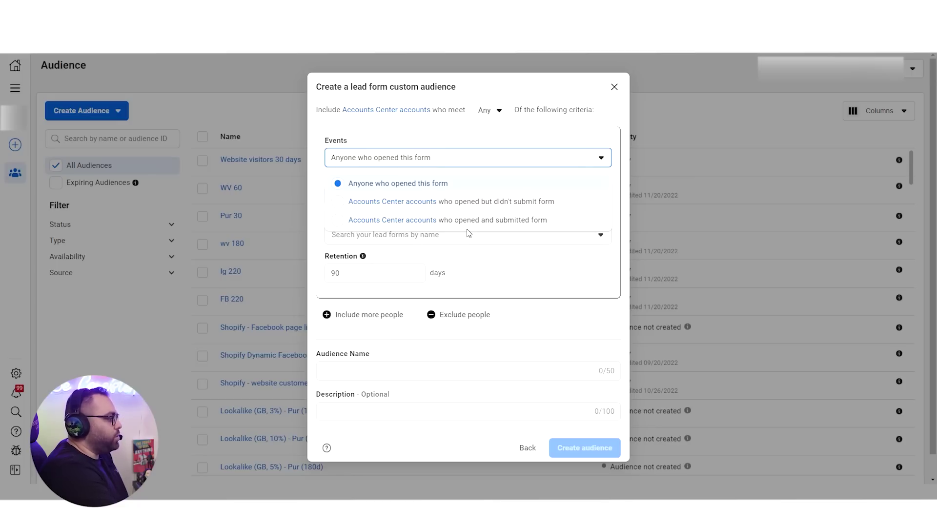
{"action": "left_click", "coordinate": [491, 138]}
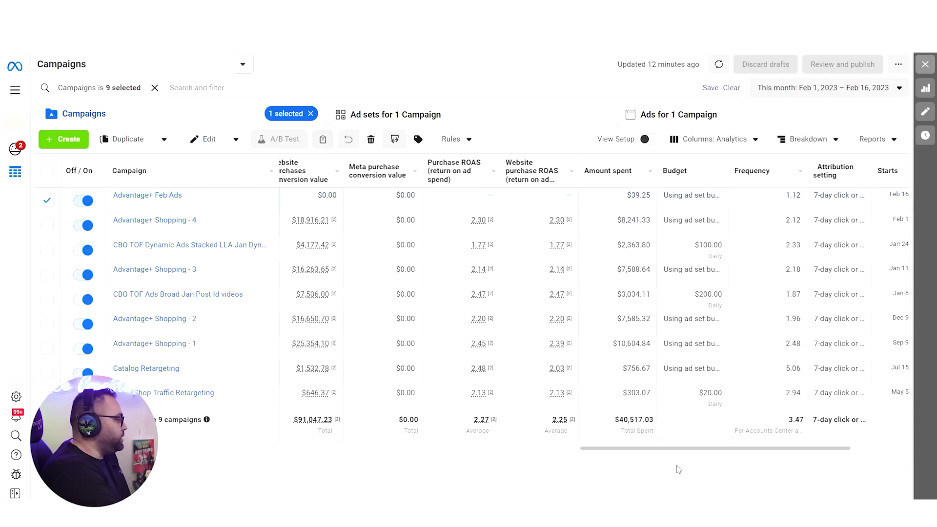
Start a new manually built campaign with the Sales objective.
{"action": "left_click", "coordinate": [512, 376]}
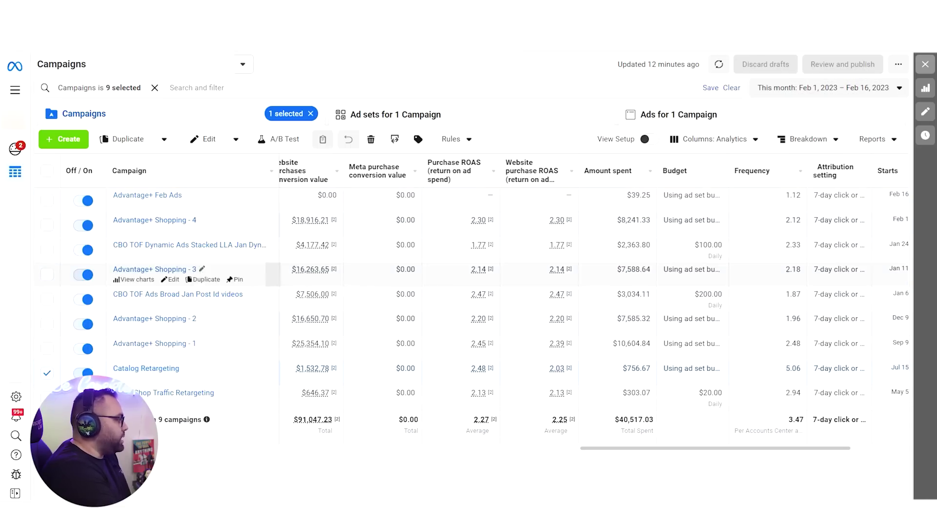
{"action": "left_click", "coordinate": [68, 140]}
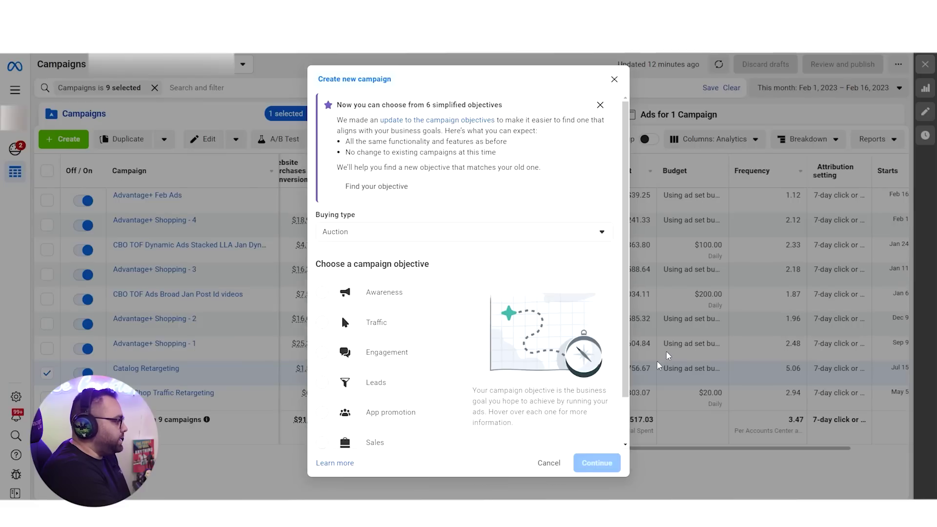
{"action": "scroll", "coordinate": [420, 363], "scroll_direction": "down", "scroll_amount": 1}
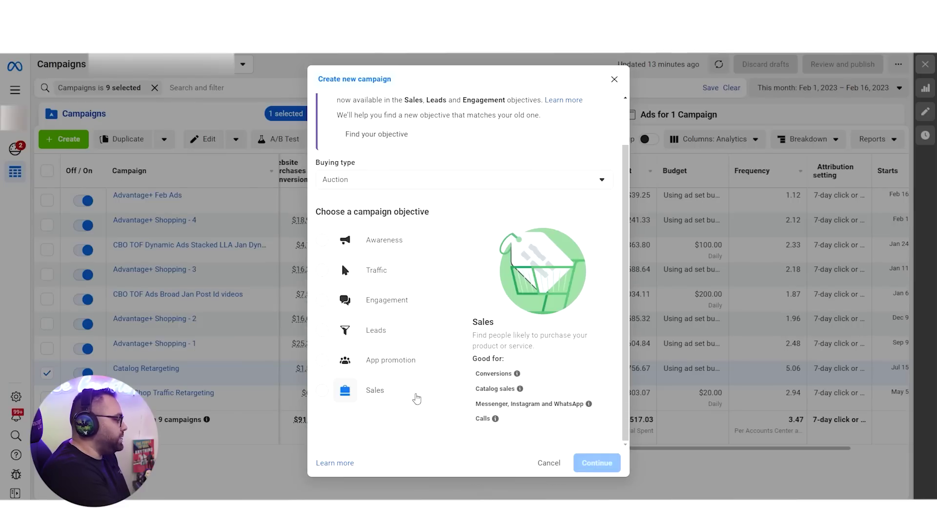
{"action": "left_click", "coordinate": [373, 401]}
{"action": "left_click", "coordinate": [606, 462]}
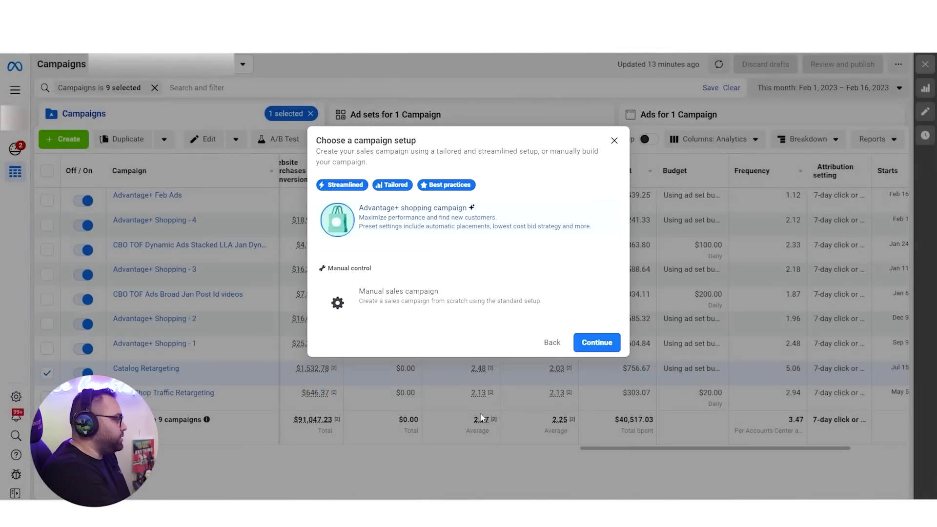
{"action": "left_click", "coordinate": [390, 295]}
{"action": "left_click", "coordinate": [597, 341]}
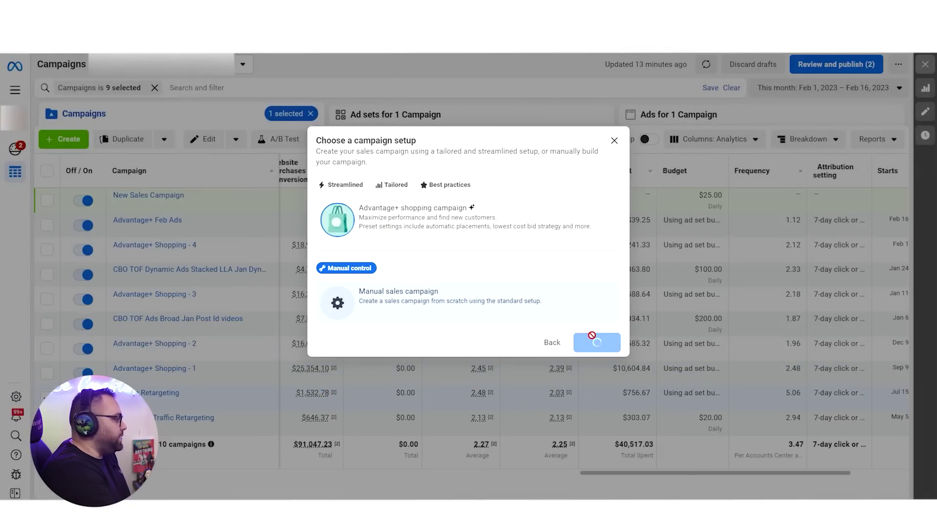
{"action": "scroll", "coordinate": [653, 278], "scroll_direction": "down", "scroll_amount": 2}
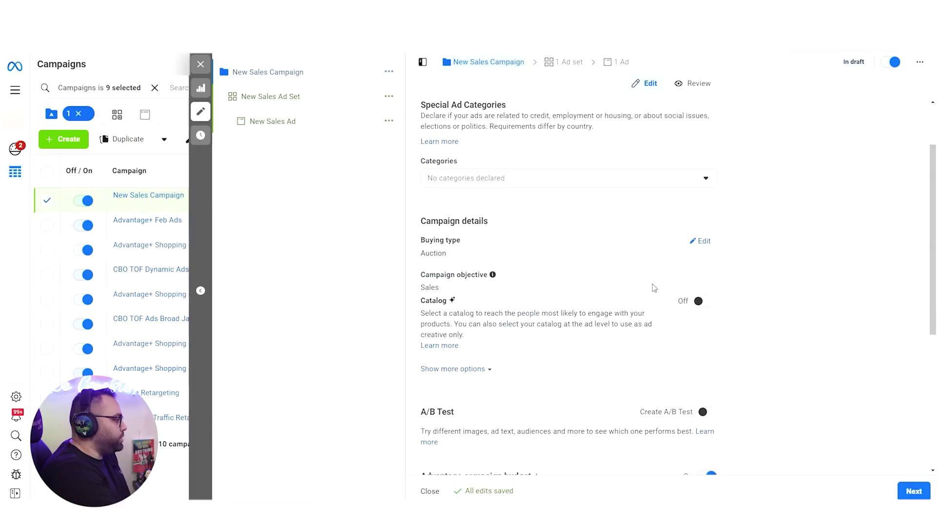
{"action": "scroll", "coordinate": [654, 288], "scroll_direction": "down", "scroll_amount": 2}
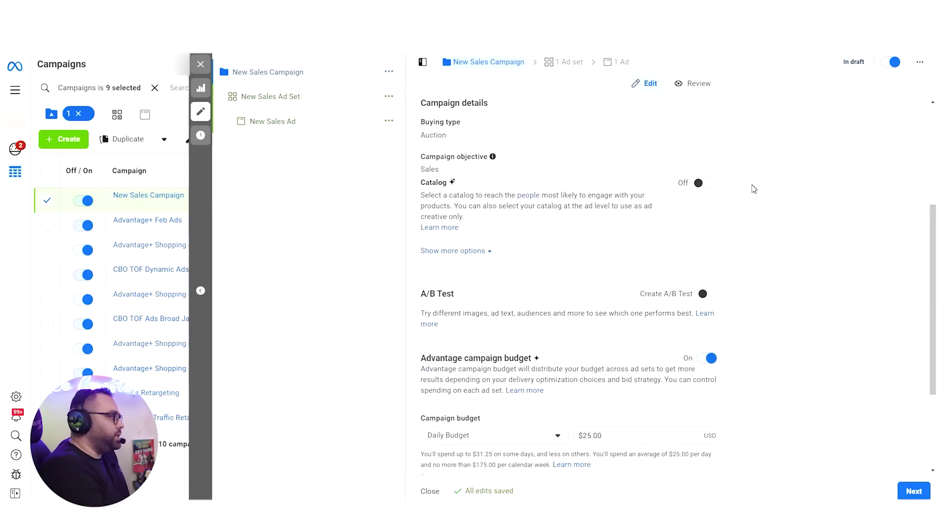
Return to the Campaigns table through the All tools menu, leaving the New Sales Campaign as a draft.
{"action": "left_click", "coordinate": [15, 90]}
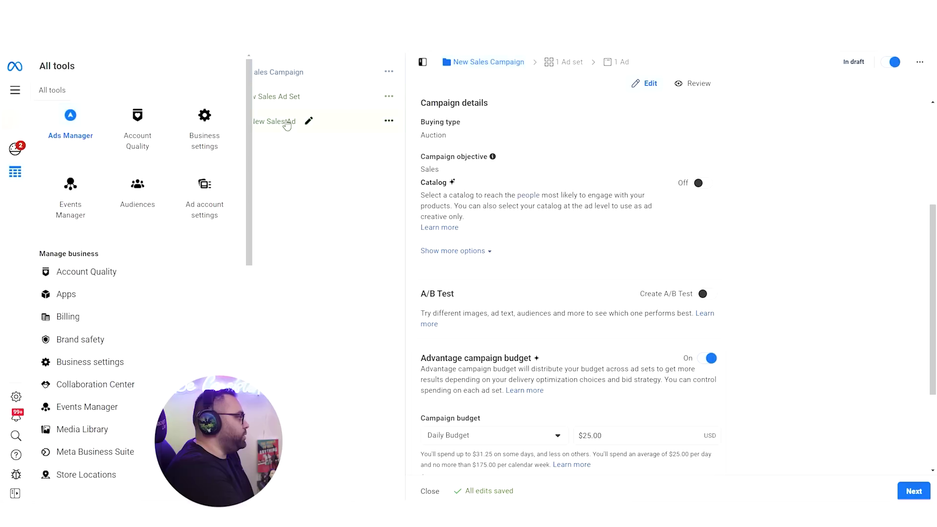
{"action": "scroll", "coordinate": [171, 293], "scroll_direction": "down", "scroll_amount": 3}
{"action": "scroll", "coordinate": [171, 313], "scroll_direction": "down", "scroll_amount": 6}
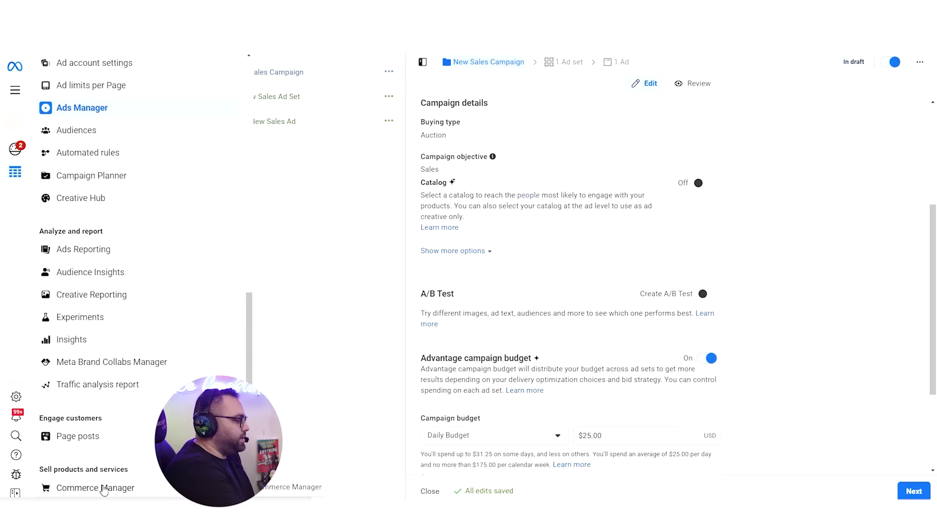
{"action": "left_click", "coordinate": [747, 260]}
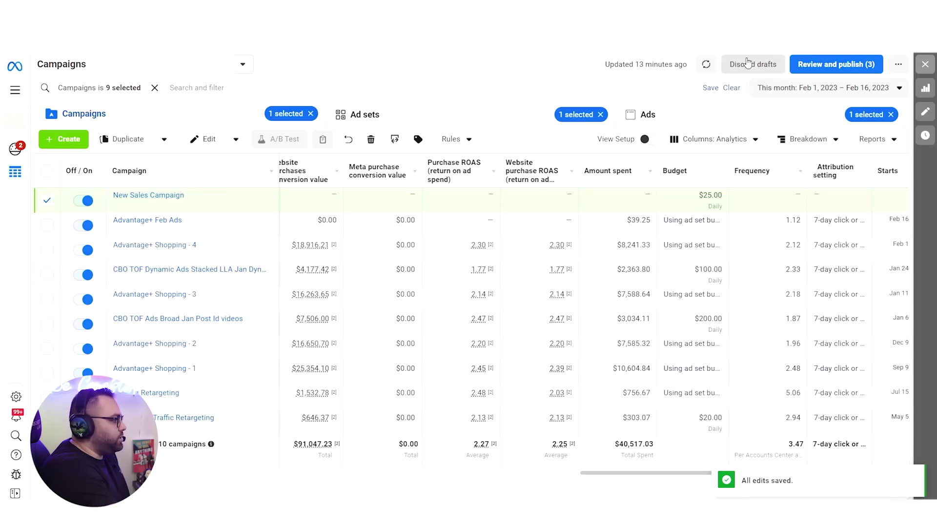
Discard the unpublished drafts, then open Catalog Retargeting's 'VC + ATC last 30 days' ad set for editing.
{"action": "left_click", "coordinate": [728, 67]}
{"action": "left_click", "coordinate": [560, 239]}
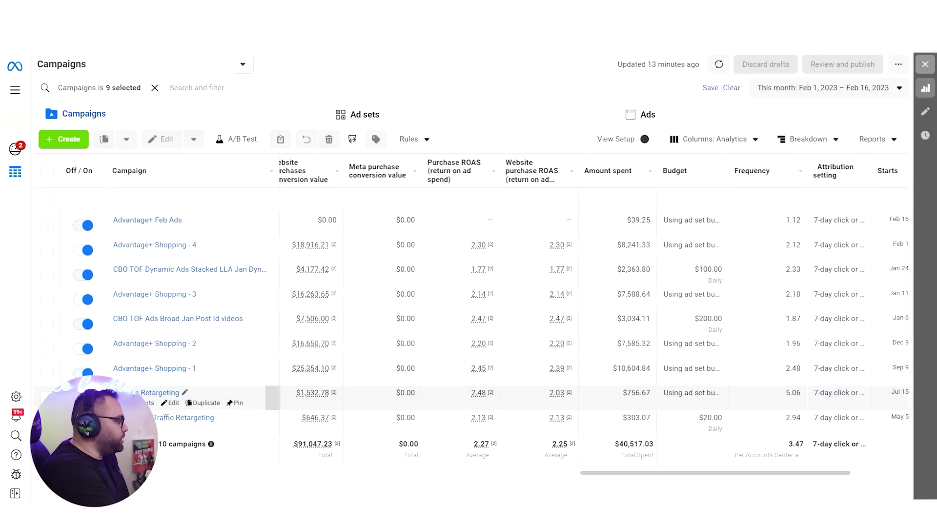
{"action": "left_click", "coordinate": [47, 393]}
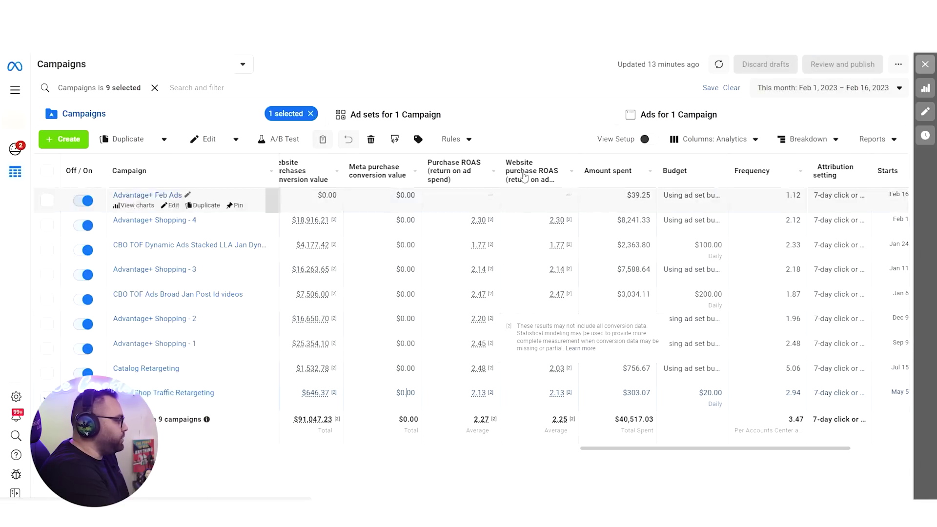
{"action": "left_click", "coordinate": [421, 115]}
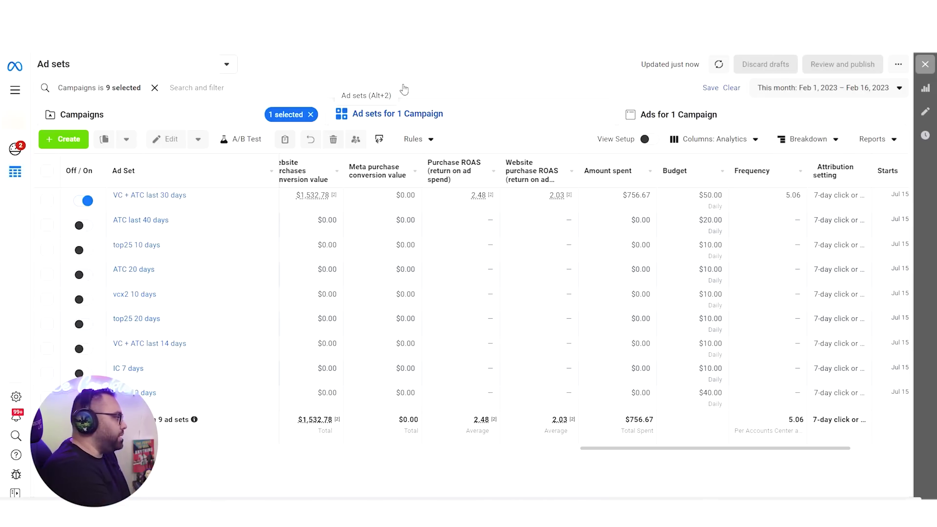
{"action": "left_click", "coordinate": [169, 205]}
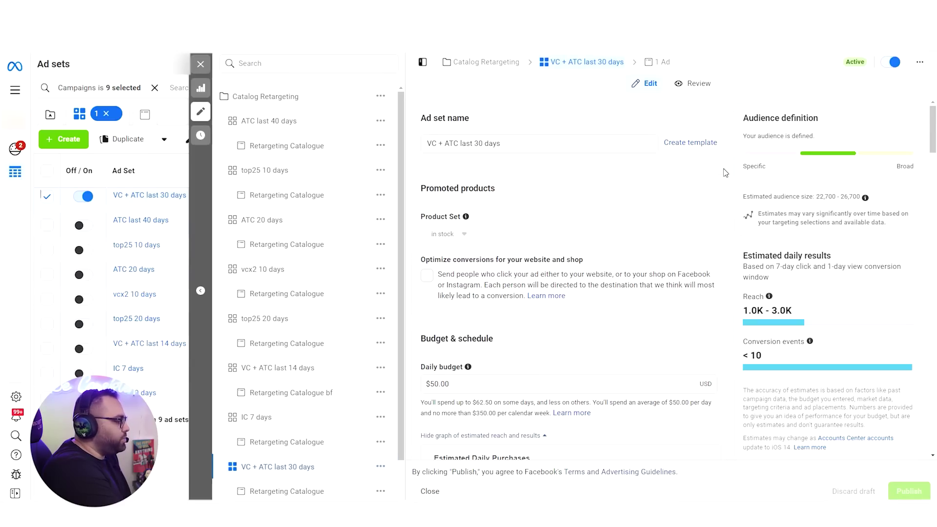
{"action": "scroll", "coordinate": [726, 172], "scroll_direction": "down", "scroll_amount": 1}
{"action": "scroll", "coordinate": [726, 173], "scroll_direction": "up", "scroll_amount": 1}
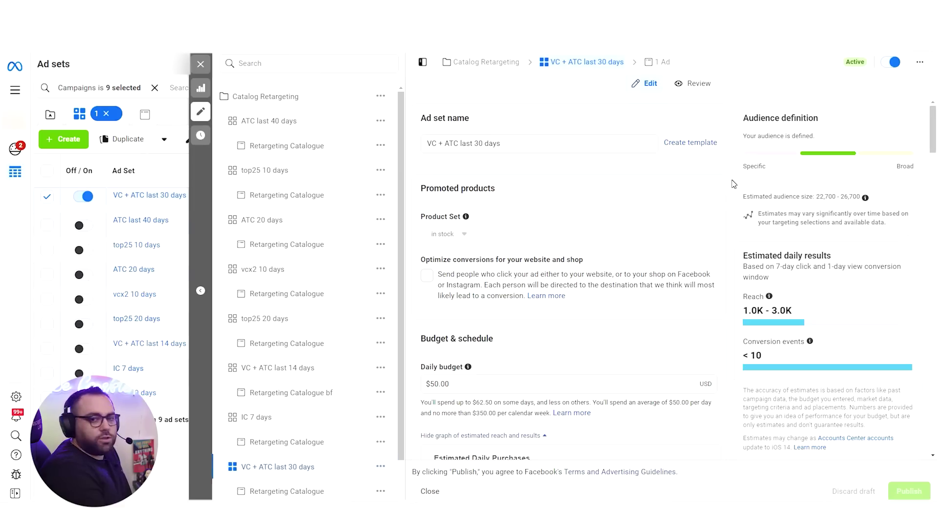
{"action": "scroll", "coordinate": [732, 183], "scroll_direction": "down", "scroll_amount": 6}
{"action": "scroll", "coordinate": [732, 183], "scroll_direction": "down", "scroll_amount": 3}
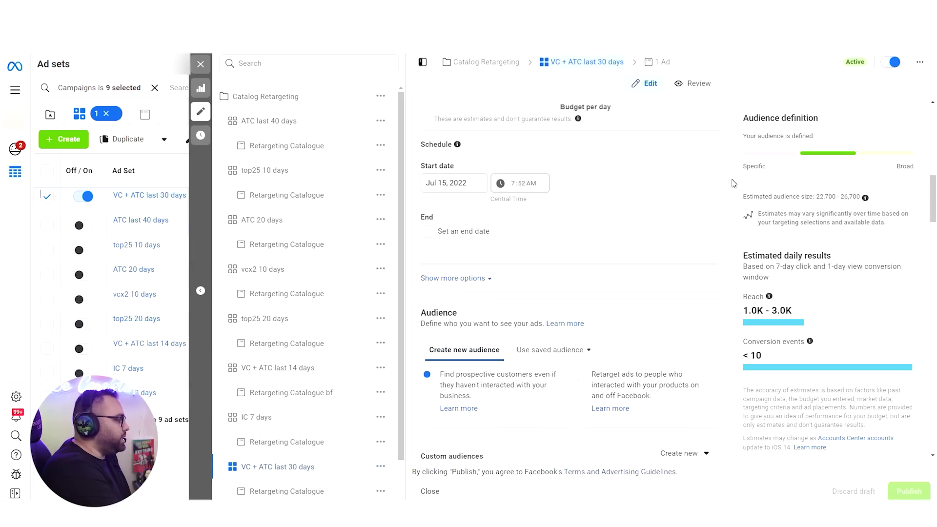
{"action": "scroll", "coordinate": [544, 202], "scroll_direction": "down", "scroll_amount": 5}
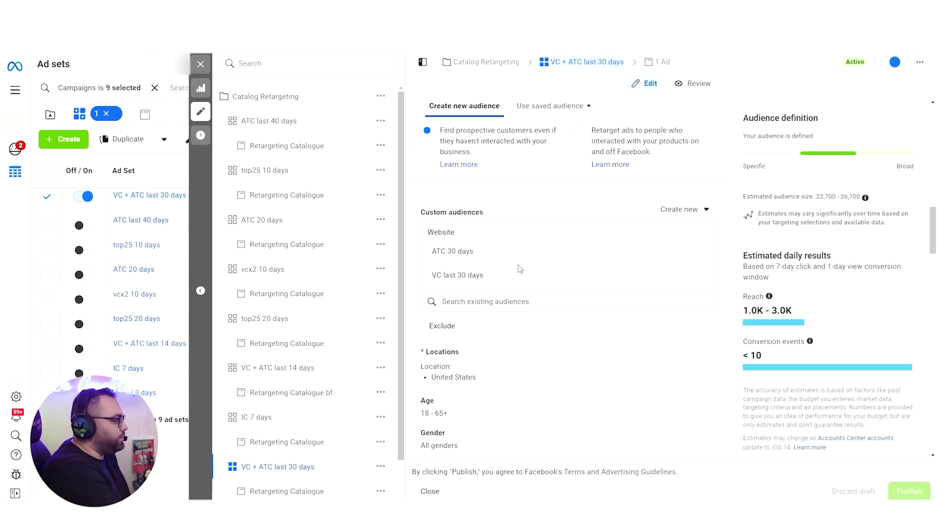
{"action": "scroll", "coordinate": [522, 269], "scroll_direction": "down", "scroll_amount": 1}
{"action": "scroll", "coordinate": [660, 308], "scroll_direction": "up", "scroll_amount": 5}
{"action": "scroll", "coordinate": [660, 308], "scroll_direction": "down", "scroll_amount": 8}
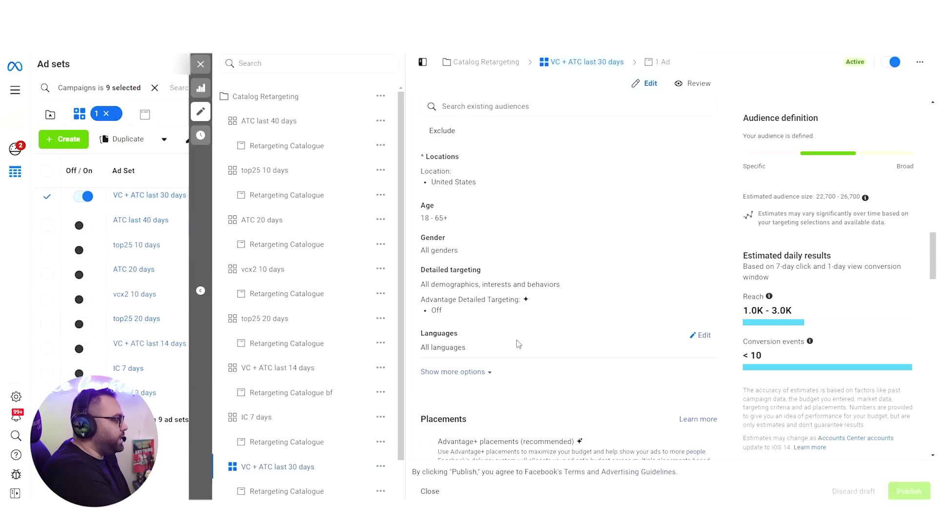
{"action": "scroll", "coordinate": [555, 300], "scroll_direction": "up", "scroll_amount": 2}
{"action": "scroll", "coordinate": [504, 309], "scroll_direction": "down", "scroll_amount": 5}
{"action": "scroll", "coordinate": [669, 288], "scroll_direction": "down", "scroll_amount": 3}
{"action": "scroll", "coordinate": [670, 287], "scroll_direction": "up", "scroll_amount": 3}
{"action": "scroll", "coordinate": [672, 285], "scroll_direction": "down", "scroll_amount": 2}
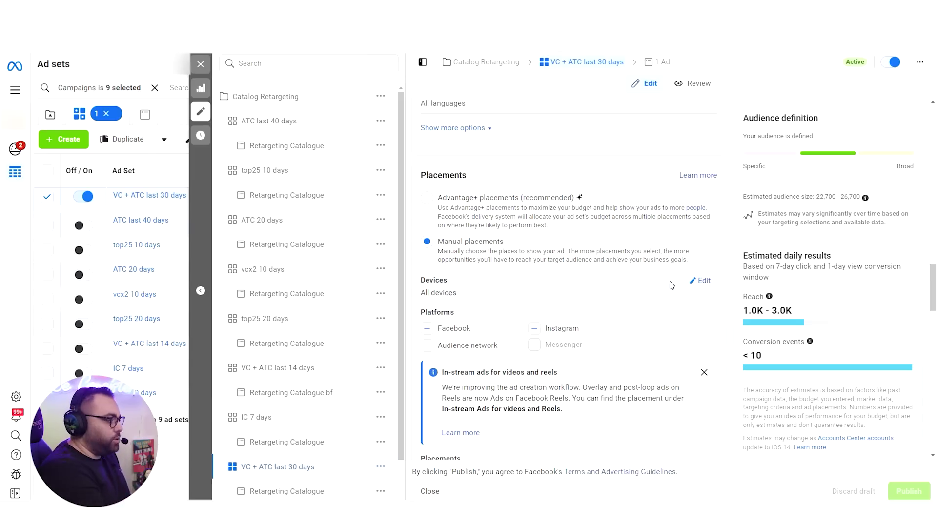
{"action": "scroll", "coordinate": [596, 193], "scroll_direction": "up", "scroll_amount": 5}
{"action": "scroll", "coordinate": [596, 193], "scroll_direction": "up", "scroll_amount": 5}
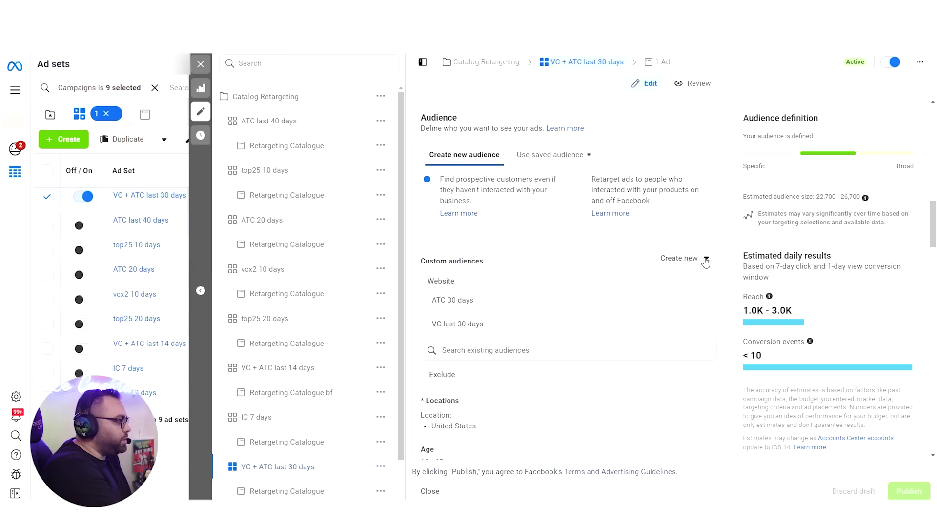
{"action": "scroll", "coordinate": [654, 247], "scroll_direction": "down", "scroll_amount": 4}
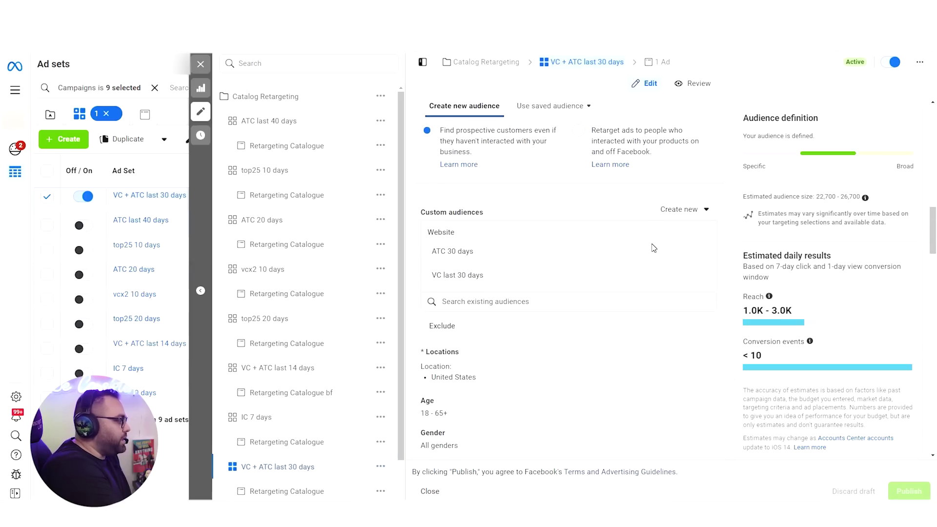
{"action": "scroll", "coordinate": [697, 255], "scroll_direction": "up", "scroll_amount": 3}
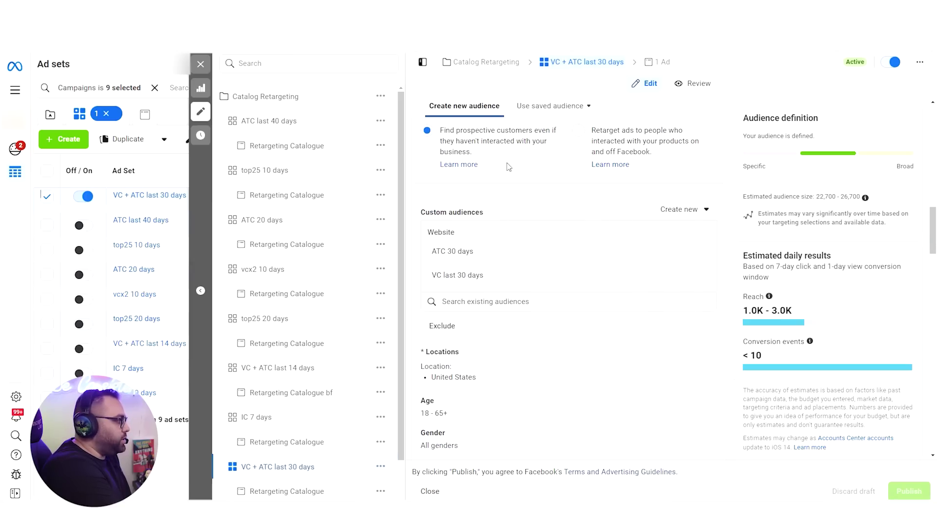
Retarget people who viewed or added to cart but didn't purchase in 14 days, and show more audience options.
{"action": "left_click", "coordinate": [578, 131]}
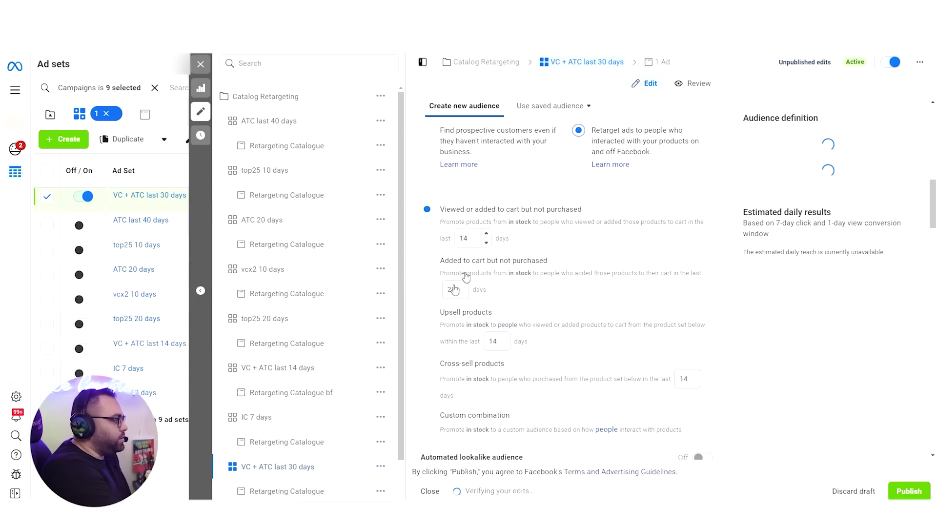
{"action": "scroll", "coordinate": [623, 310], "scroll_direction": "down", "scroll_amount": 3}
{"action": "scroll", "coordinate": [610, 327], "scroll_direction": "down", "scroll_amount": 5}
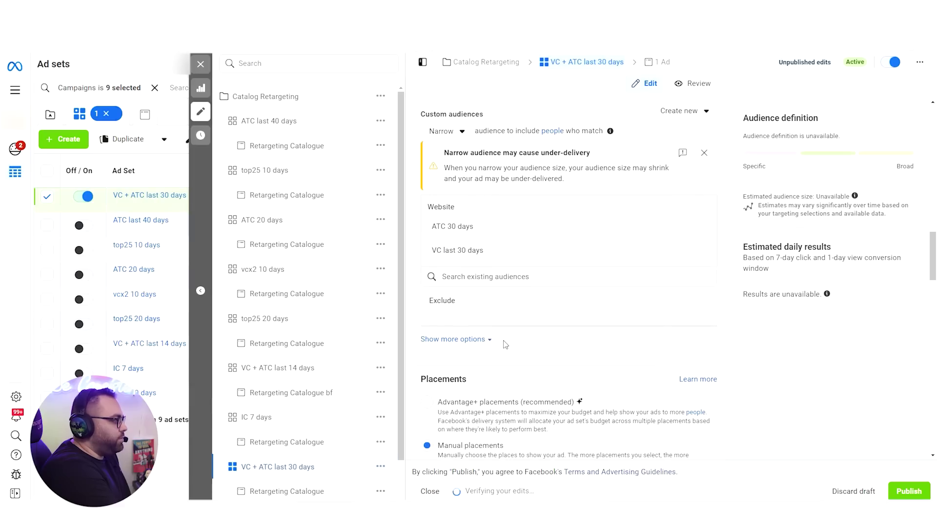
{"action": "scroll", "coordinate": [506, 344], "scroll_direction": "up", "scroll_amount": 2}
{"action": "scroll", "coordinate": [512, 327], "scroll_direction": "down", "scroll_amount": 2}
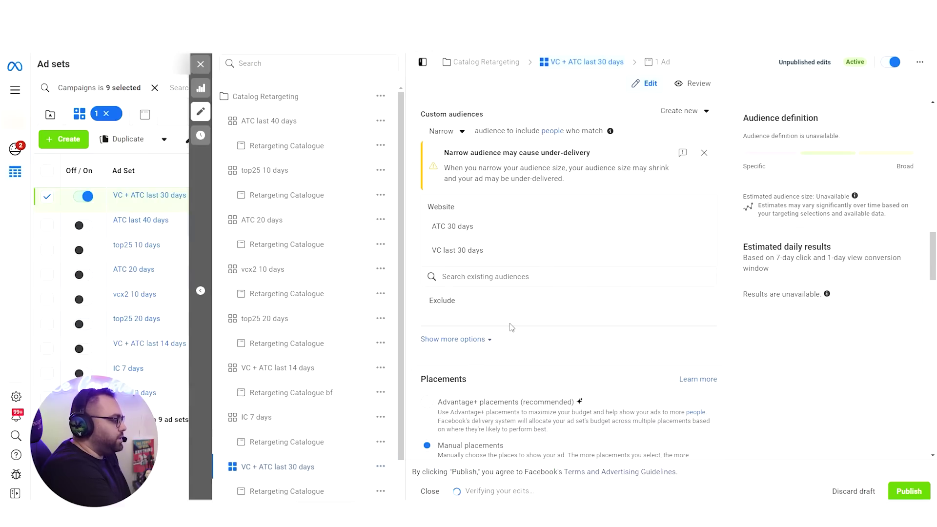
{"action": "left_click", "coordinate": [464, 338]}
{"action": "scroll", "coordinate": [645, 293], "scroll_direction": "down", "scroll_amount": 2}
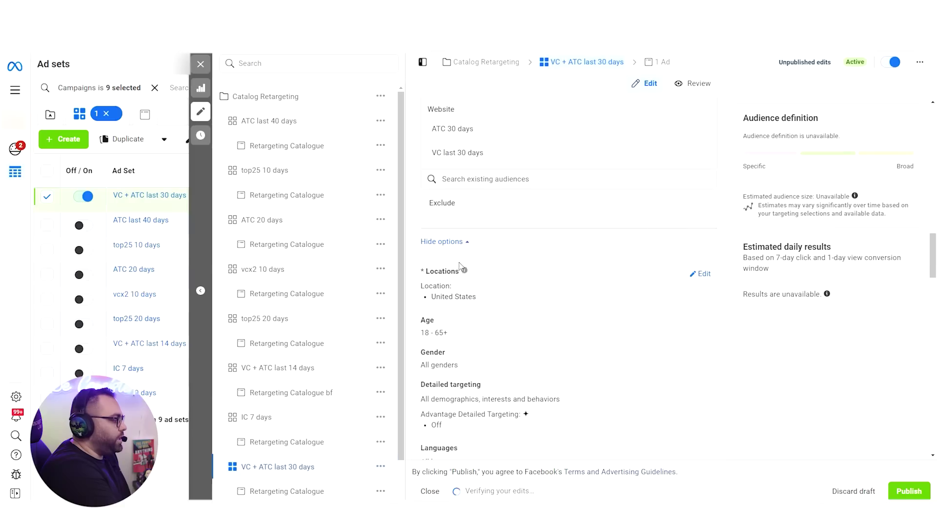
{"action": "mouse_move", "coordinate": [494, 316]}
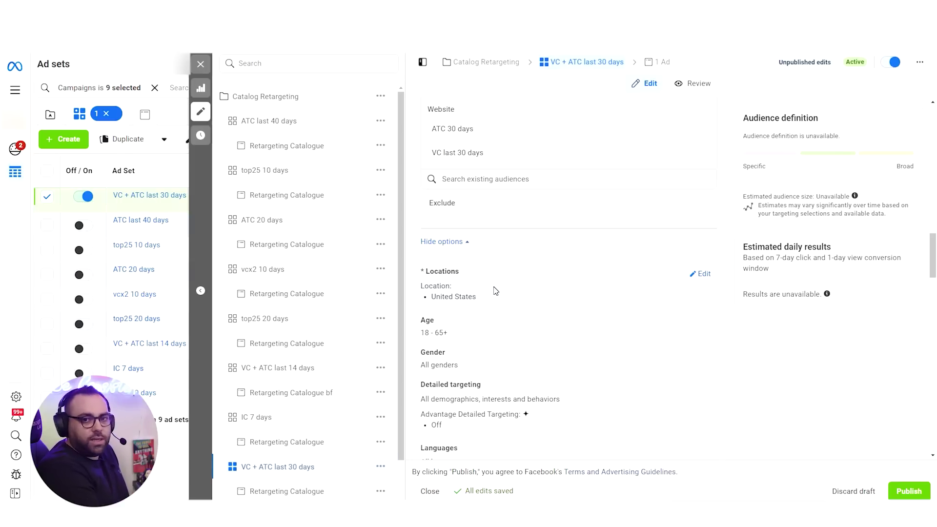
{"action": "scroll", "coordinate": [578, 296], "scroll_direction": "up", "scroll_amount": 8}
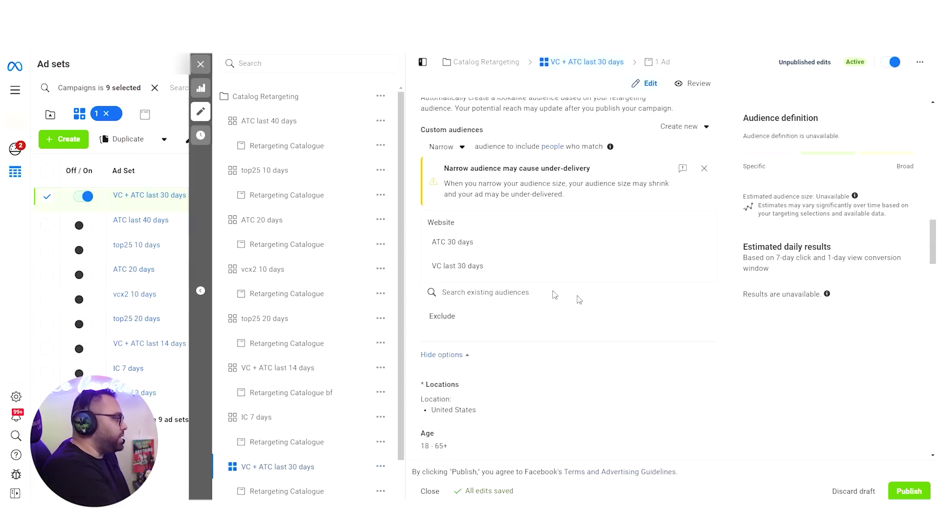
{"action": "scroll", "coordinate": [601, 298], "scroll_direction": "up", "scroll_amount": 3}
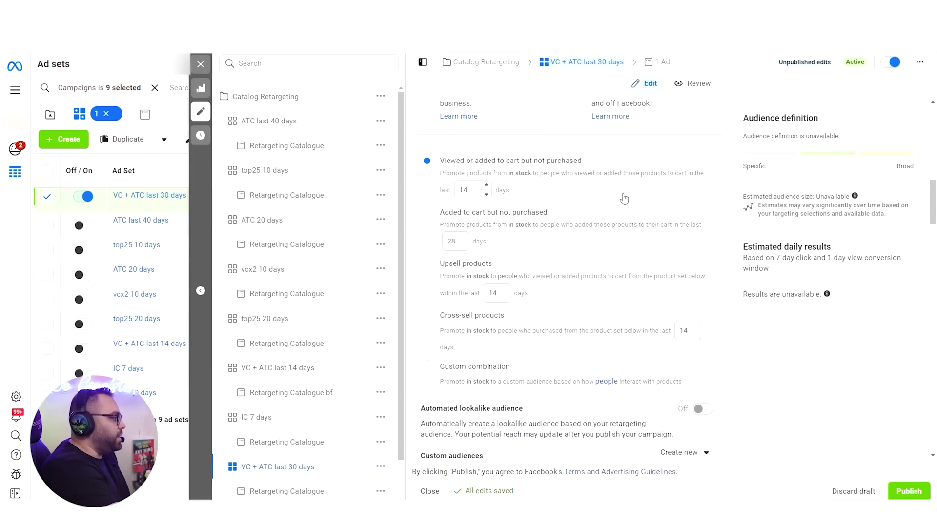